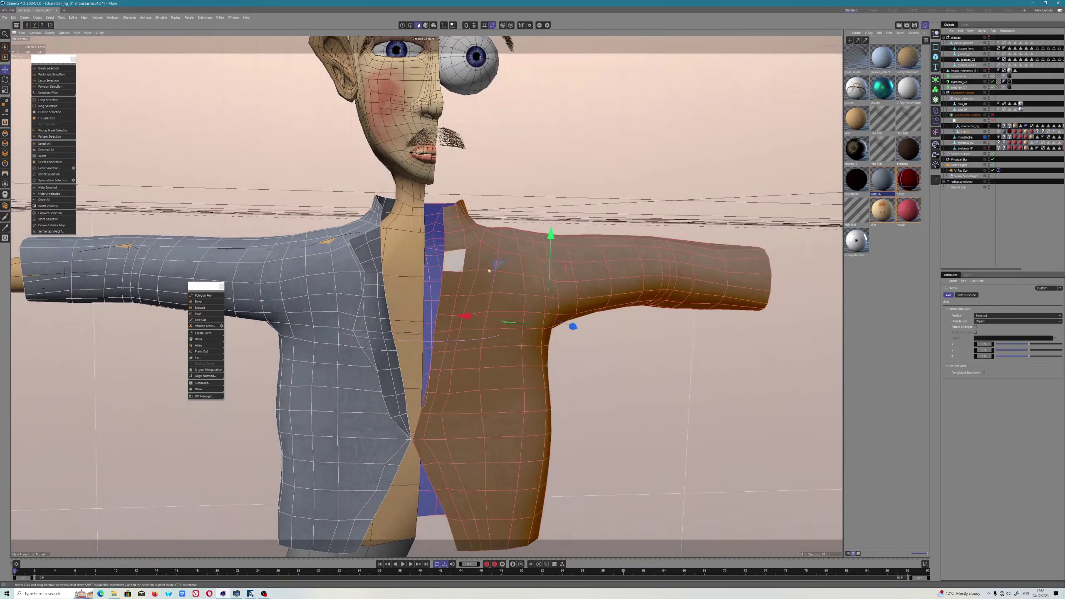
Delete the selected half of the jacket on the side with the missing face half.
alt+drag(359, 301, 516, 413)
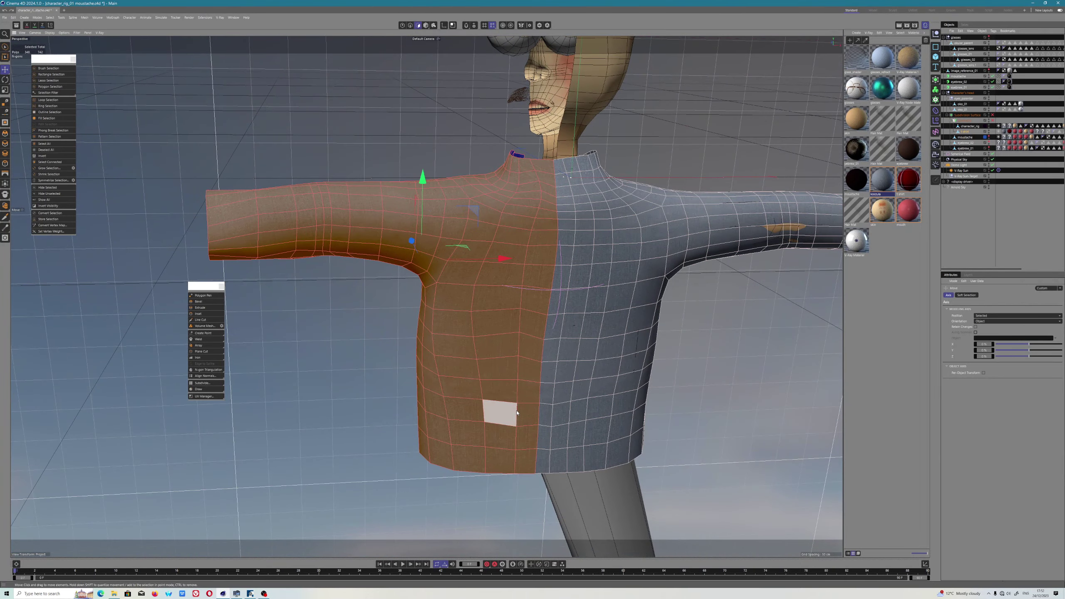
key(Delete)
alt+drag(573, 329, 574, 388)
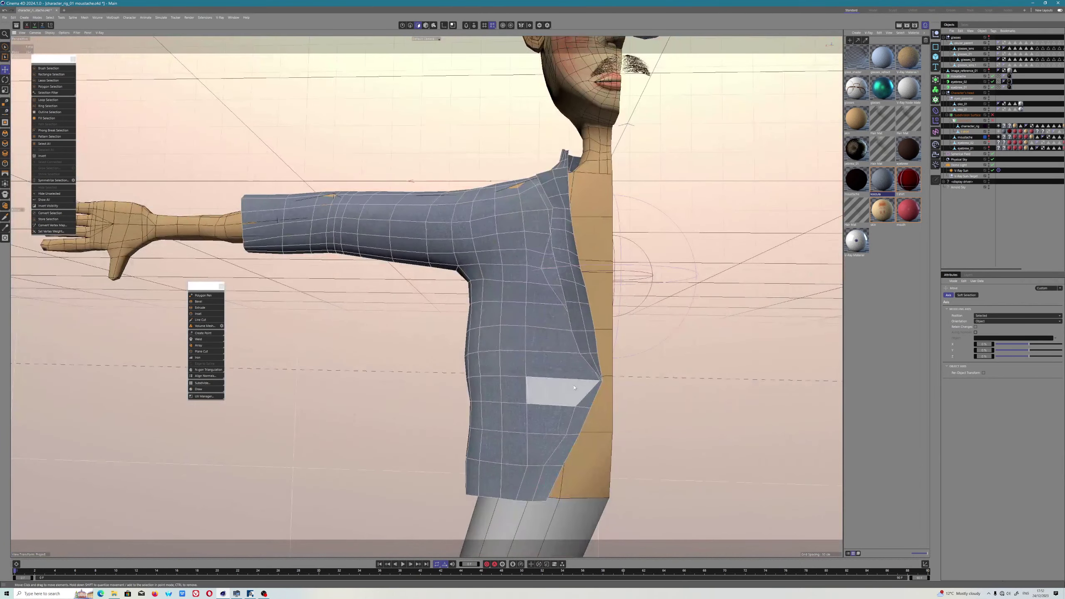
scroll(574, 387, down, 2)
Select all polygons of the remaining jacket half.
click(574, 388)
key(ctrl+a)
alt+middle_drag(530, 281, 428, 314)
alt+drag(428, 314, 441, 342)
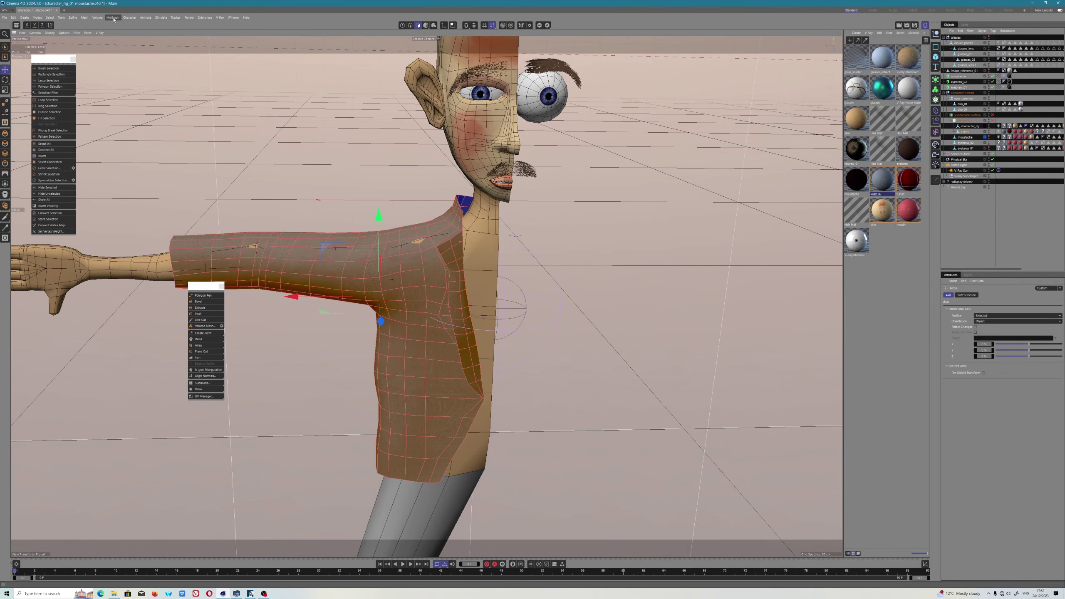
right_click(356, 170)
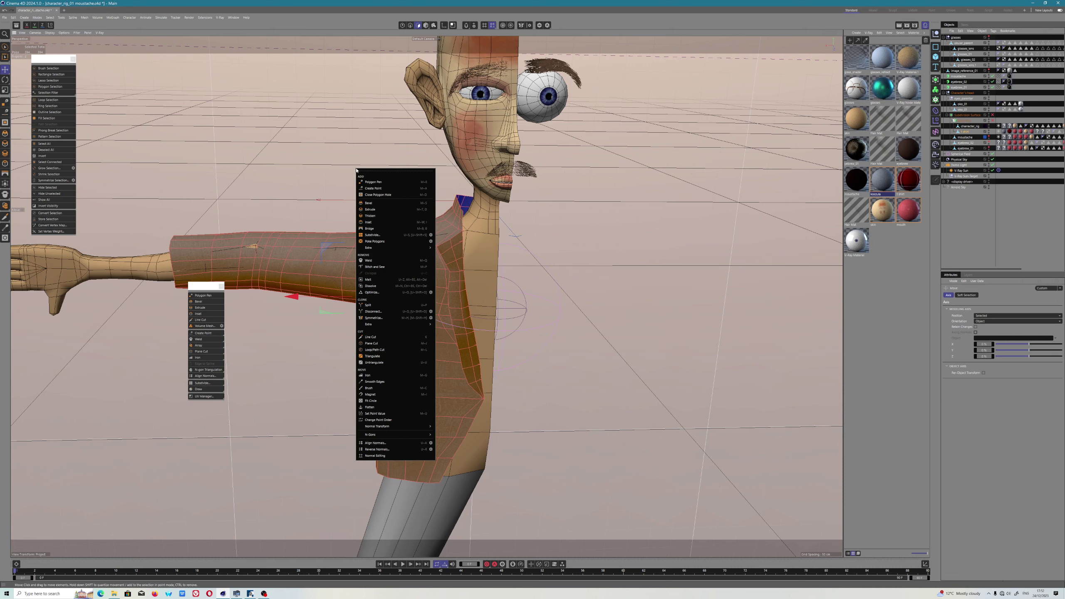
click(430, 318)
drag(443, 261, 633, 271)
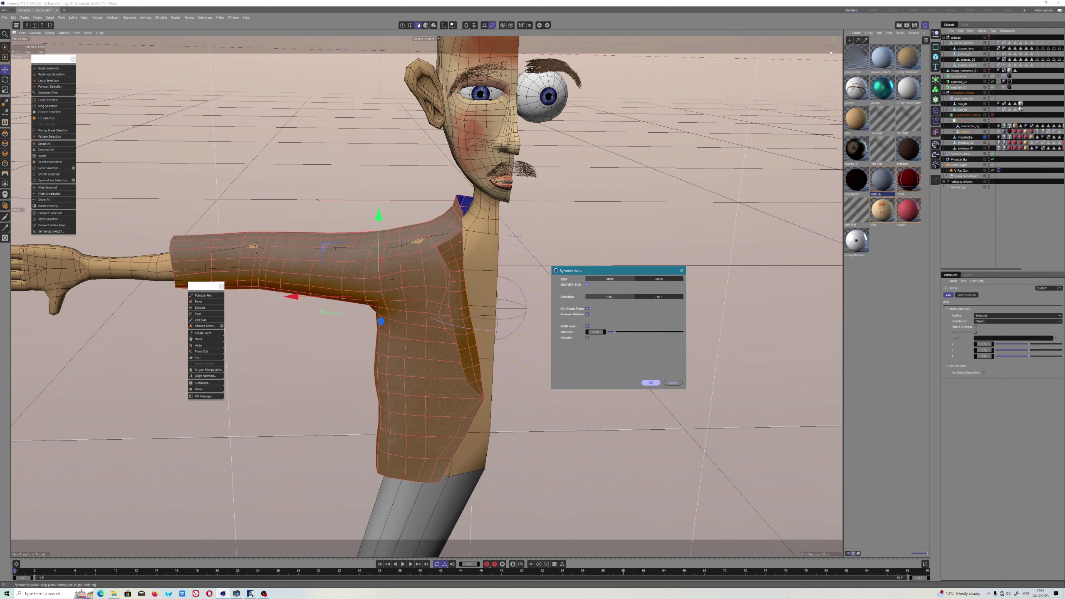
click(671, 382)
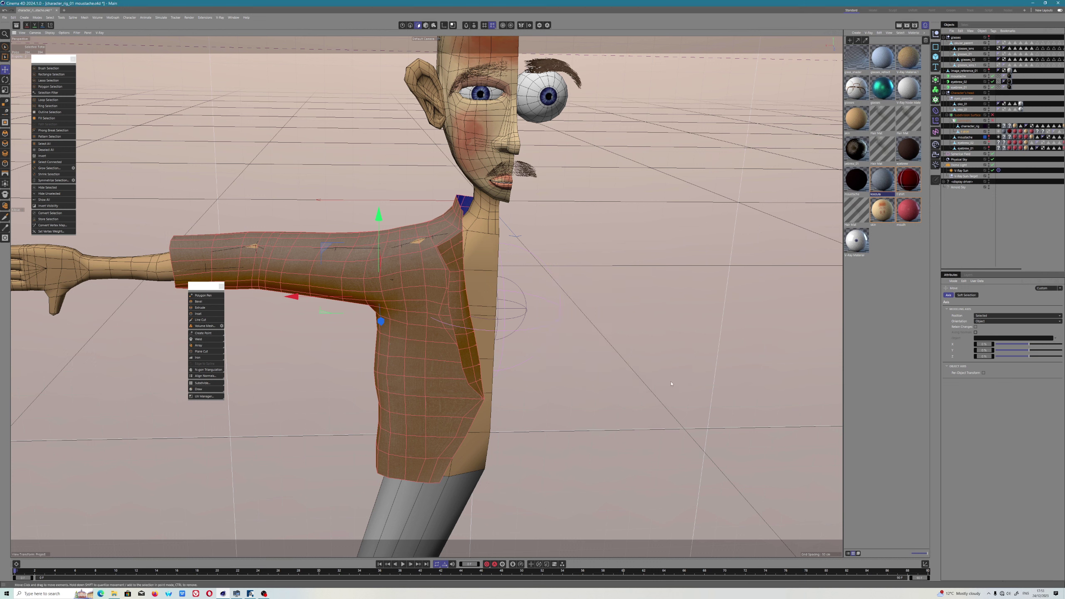
Symmetrize the selected jacket half across the body with planar symmetry and welded seam, and clear the selection.
alt+drag(555, 408, 570, 411)
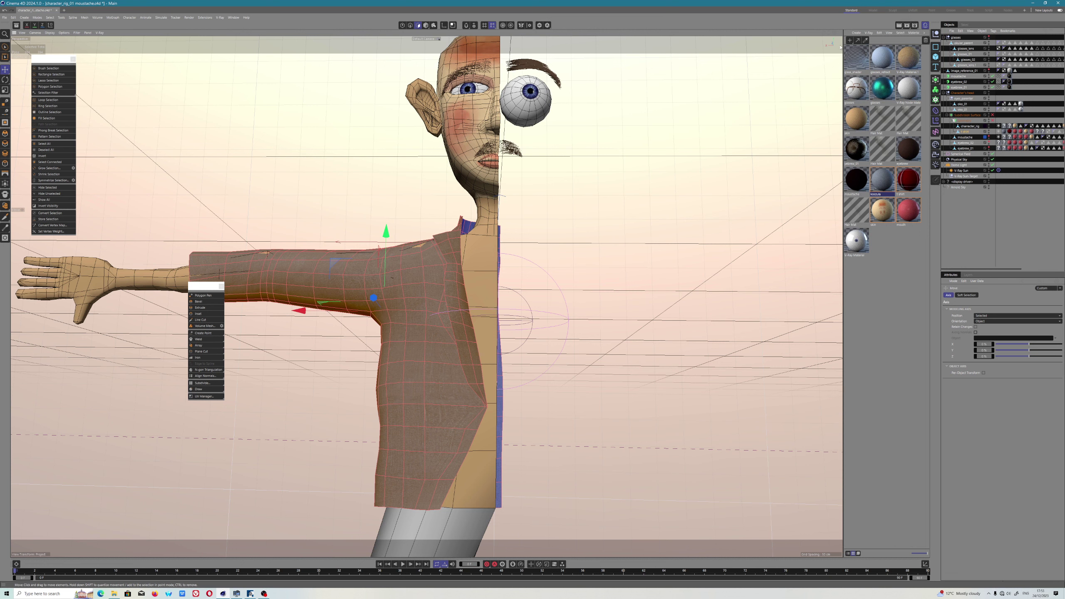
right_click(412, 352)
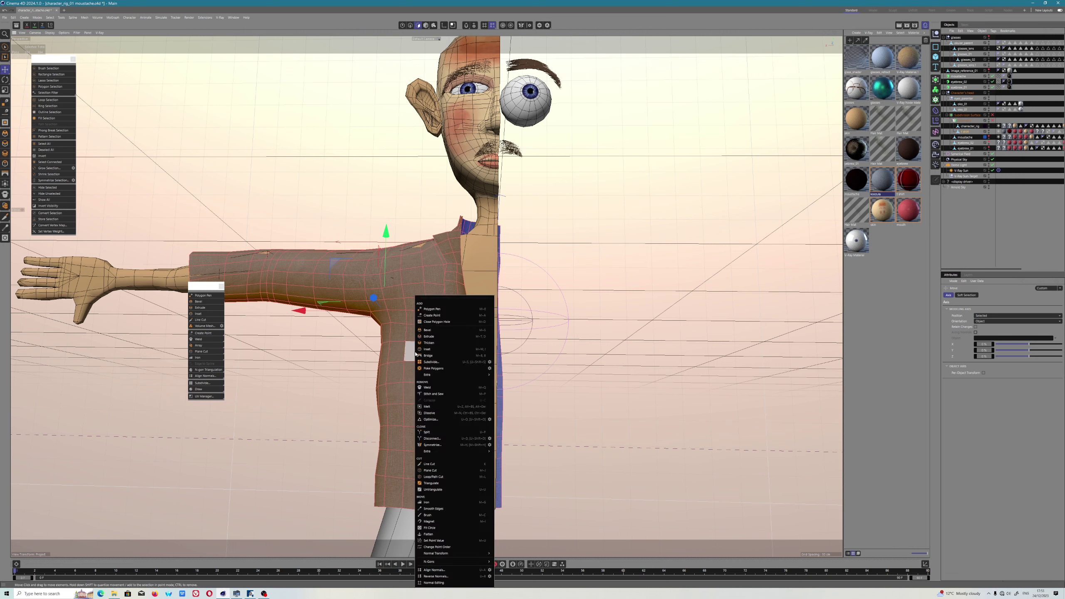
click(489, 445)
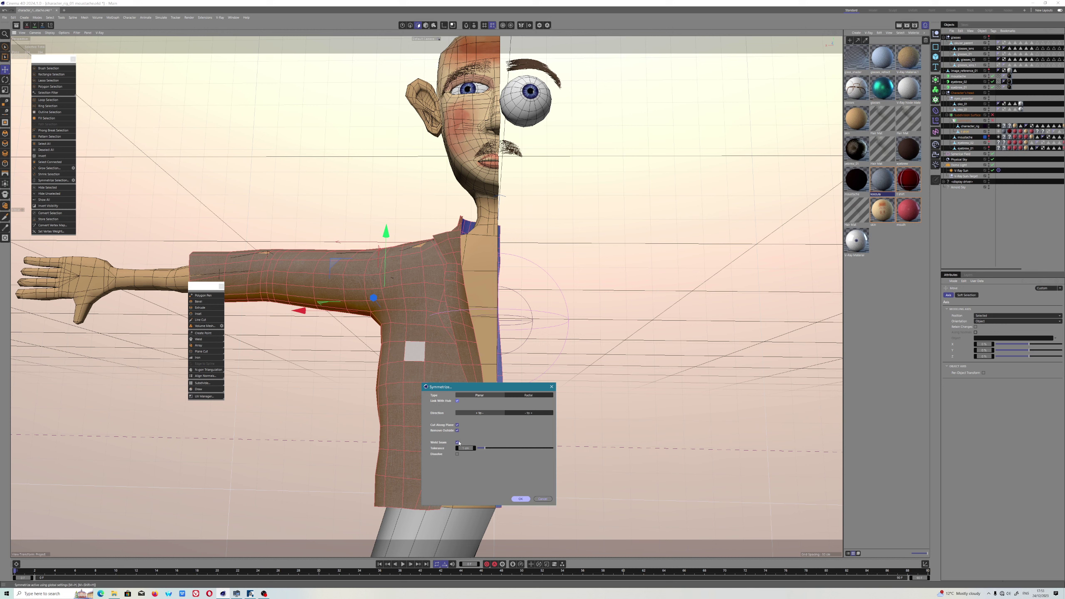
click(520, 499)
key(ctrl+shift+a)
mouse_move(559, 363)
alt+mouse_down()
mouse_move(550, 375)
mouse_move(561, 373)
alt+mouse_up()
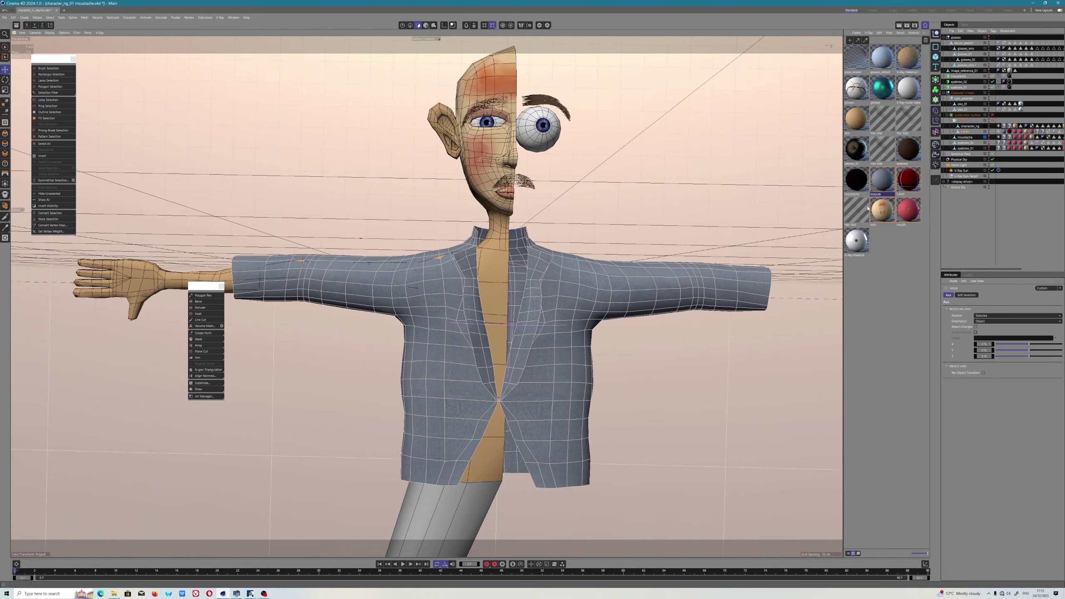
Turn on the character's symmetry generator and examine the geometry at the jacket's front opening.
click(993, 121)
alt+drag(654, 121, 548, 191)
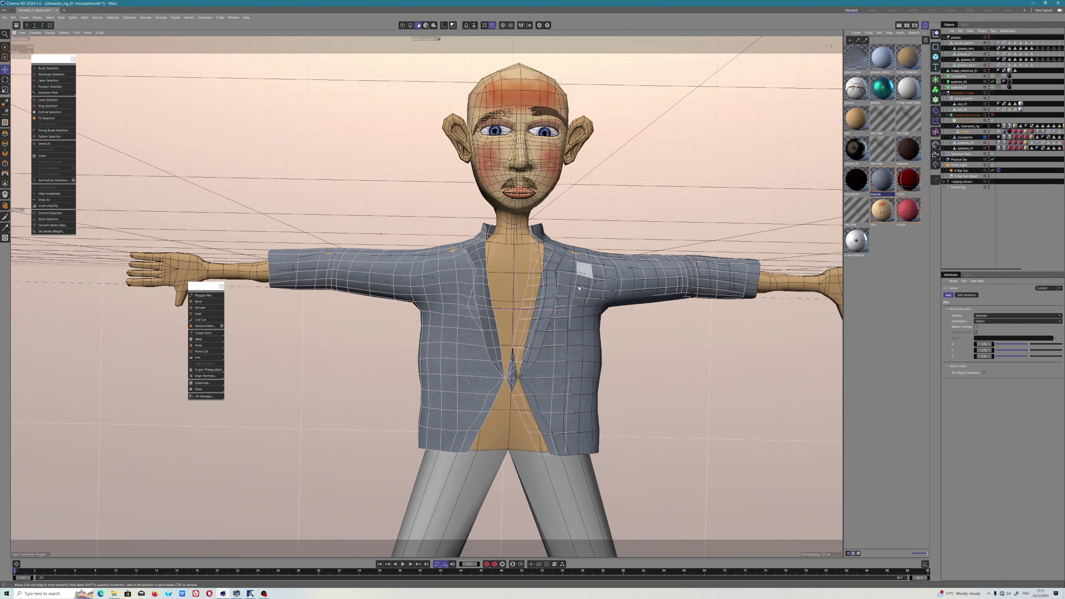
alt+drag(541, 351, 492, 425)
scroll(493, 425, up, 10)
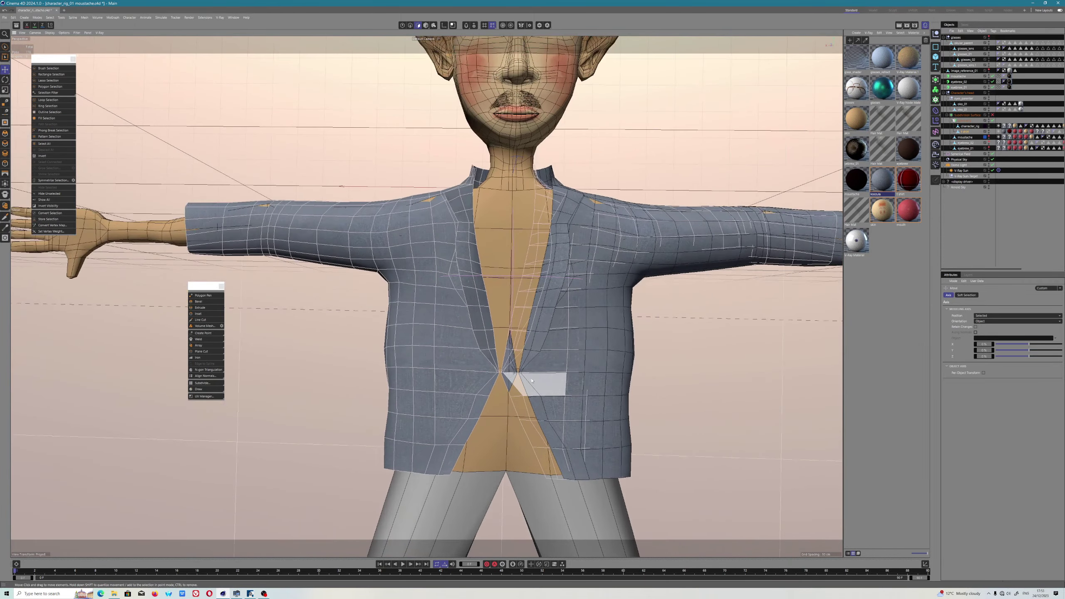
click(510, 391)
alt+drag(510, 391, 494, 335)
scroll(515, 340, down, 5)
scroll(531, 351, up, 4)
click(546, 241)
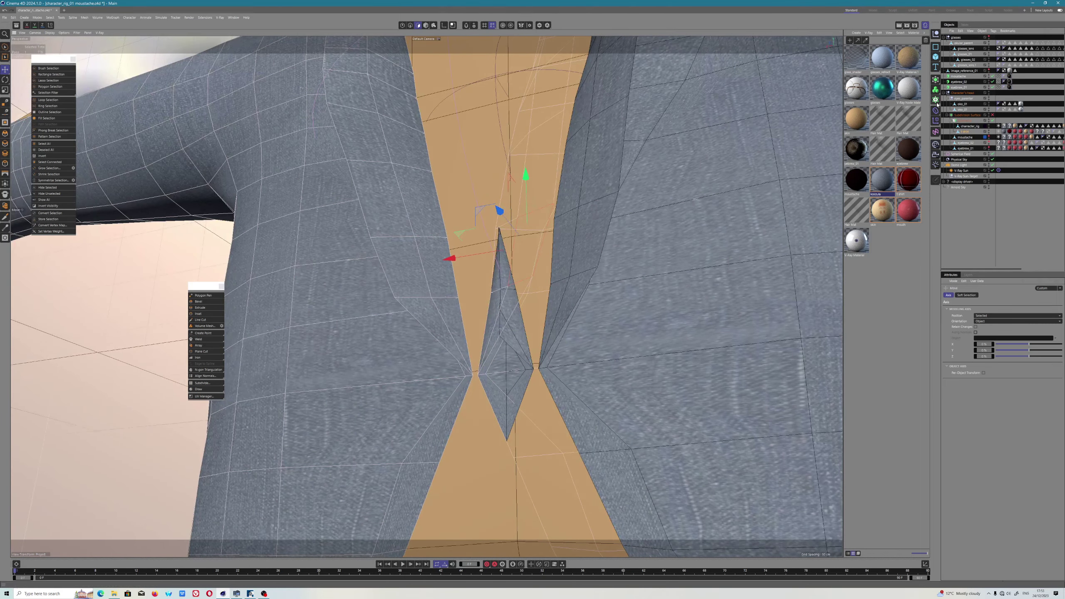
Turn off the character's symmetry generator.
click(992, 121)
alt+drag(606, 331, 623, 356)
scroll(614, 337, down, 2)
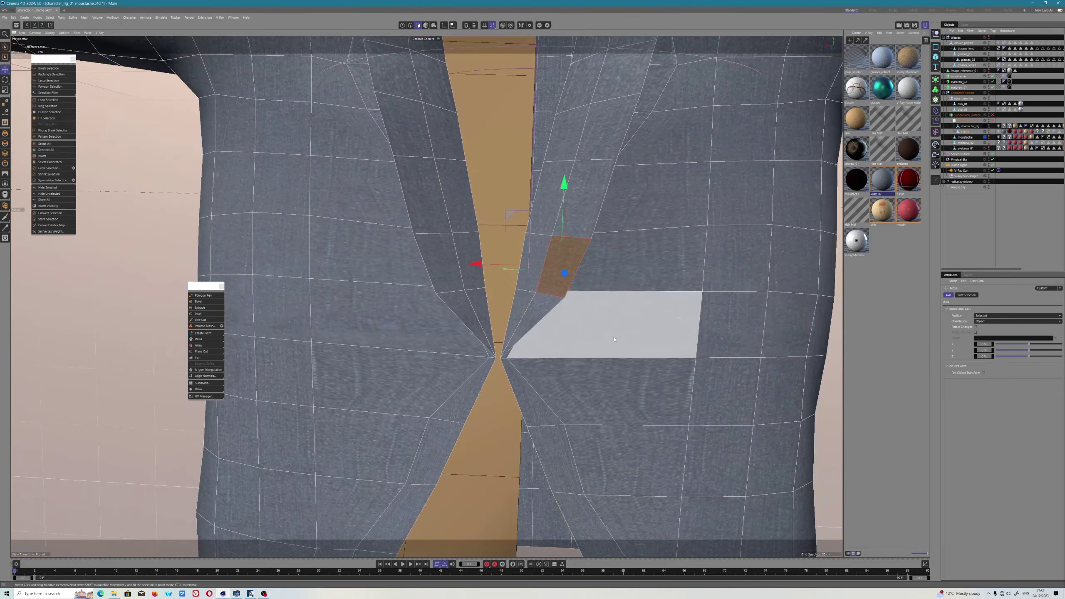
scroll(614, 338, down, 6)
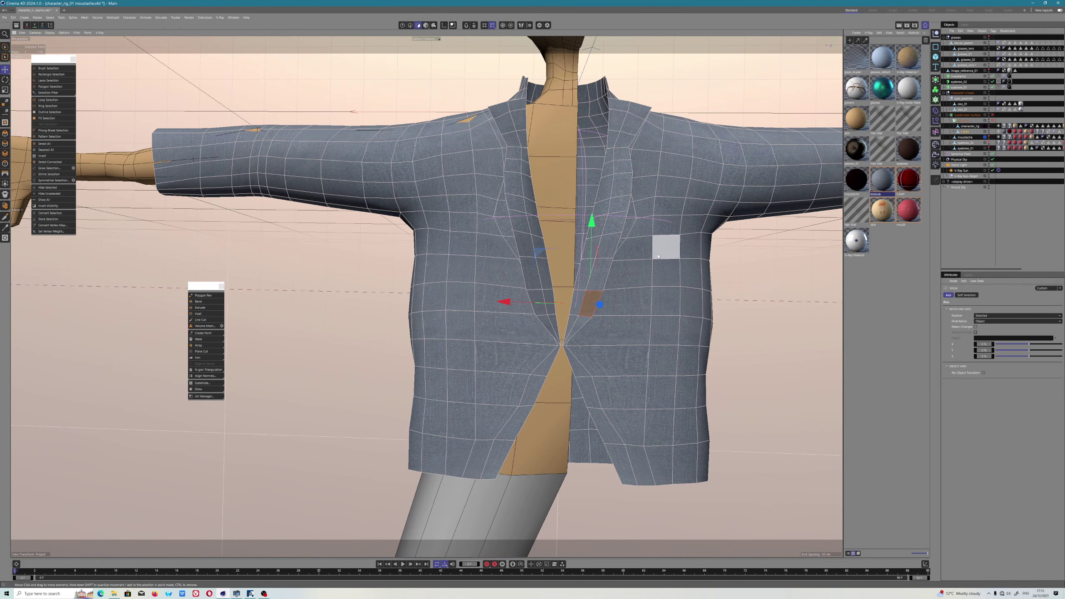
alt+drag(666, 332, 653, 328)
alt+middle_drag(653, 328, 612, 333)
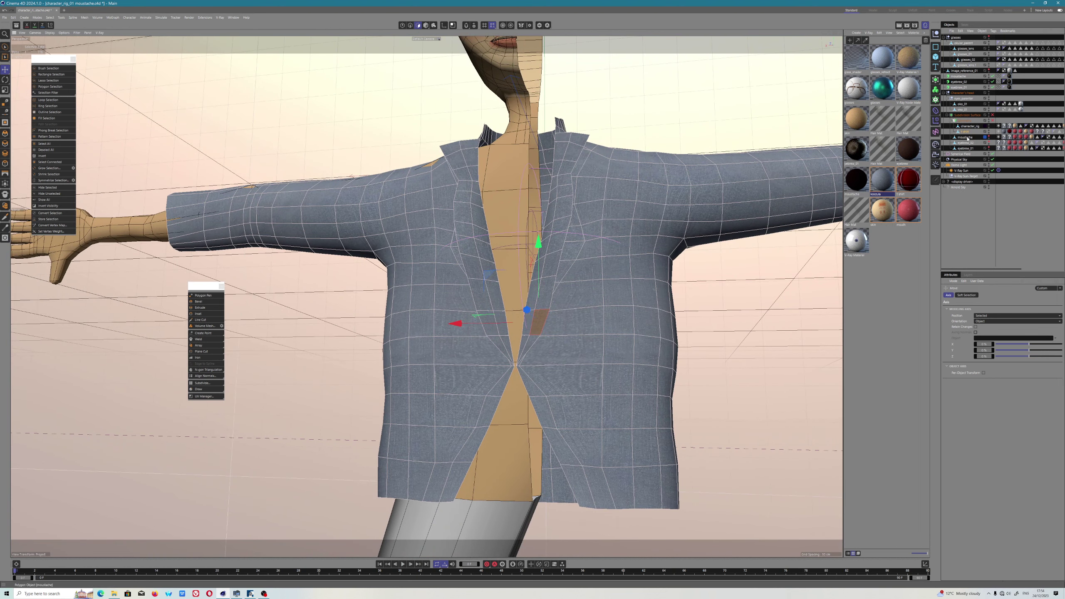
Move the jacket object out of the symmetry generator, placing it directly under the character's top null.
click(966, 132)
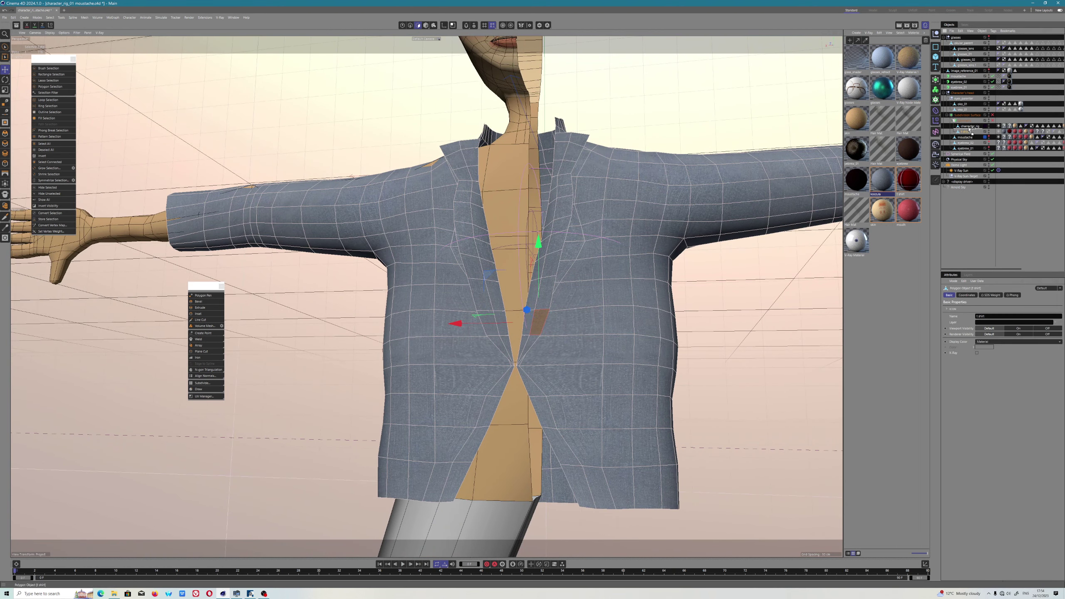
drag(966, 132, 966, 100)
drag(966, 100, 966, 100)
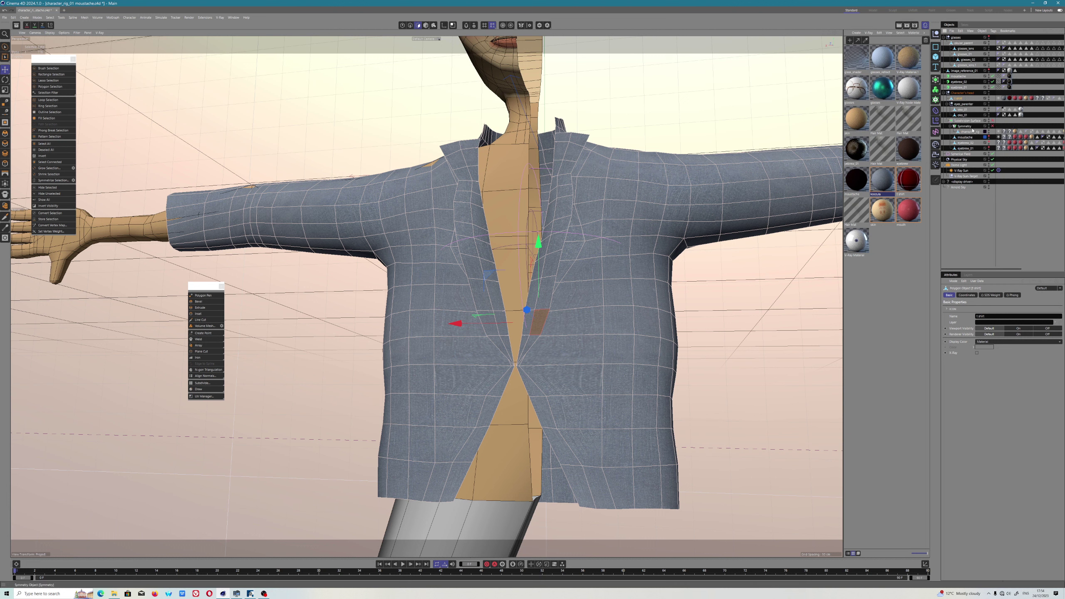
Try moving the character's top null slightly sideways, and undo the move.
click(960, 94)
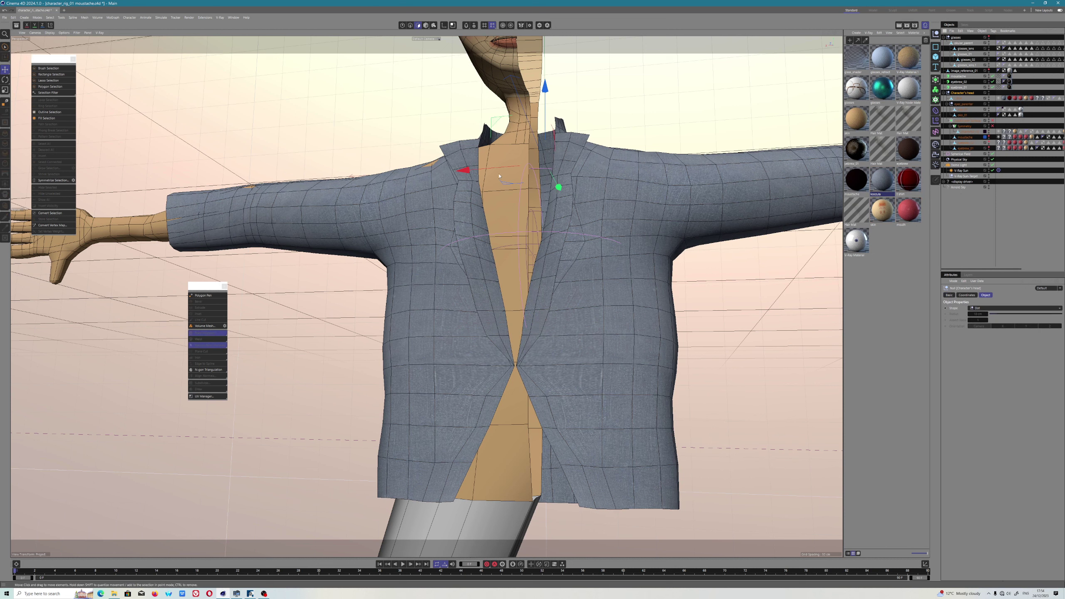
drag(465, 170, 469, 170)
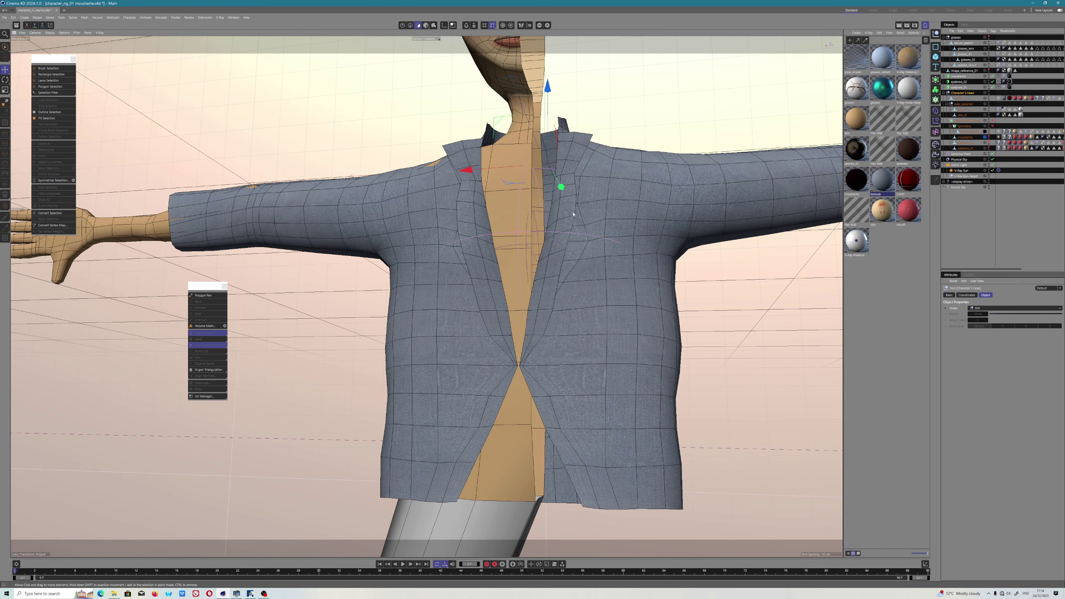
key(ctrl+z)
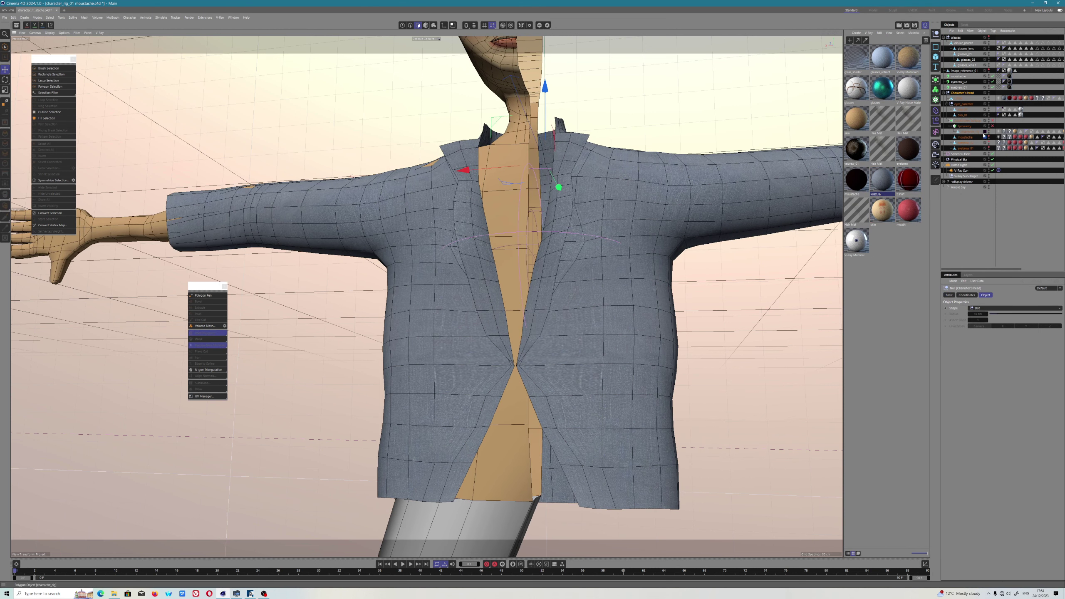
Turn the symmetry generator back on and examine how the jacket covers the body at the front, shoulders and sides.
scroll(604, 337, down, 5)
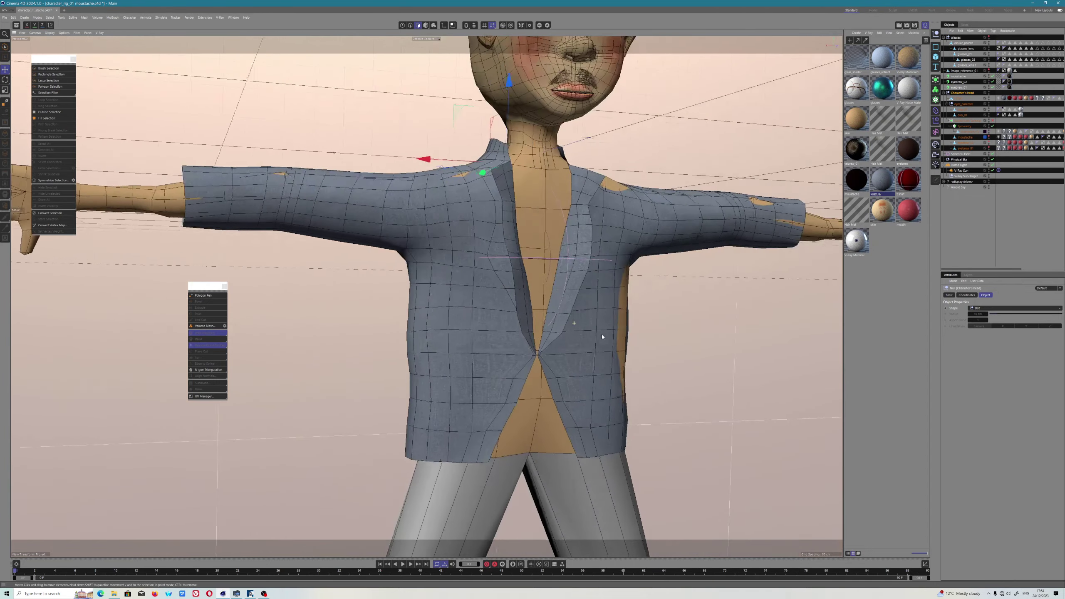
scroll(604, 337, down, 2)
scroll(604, 337, up, 6)
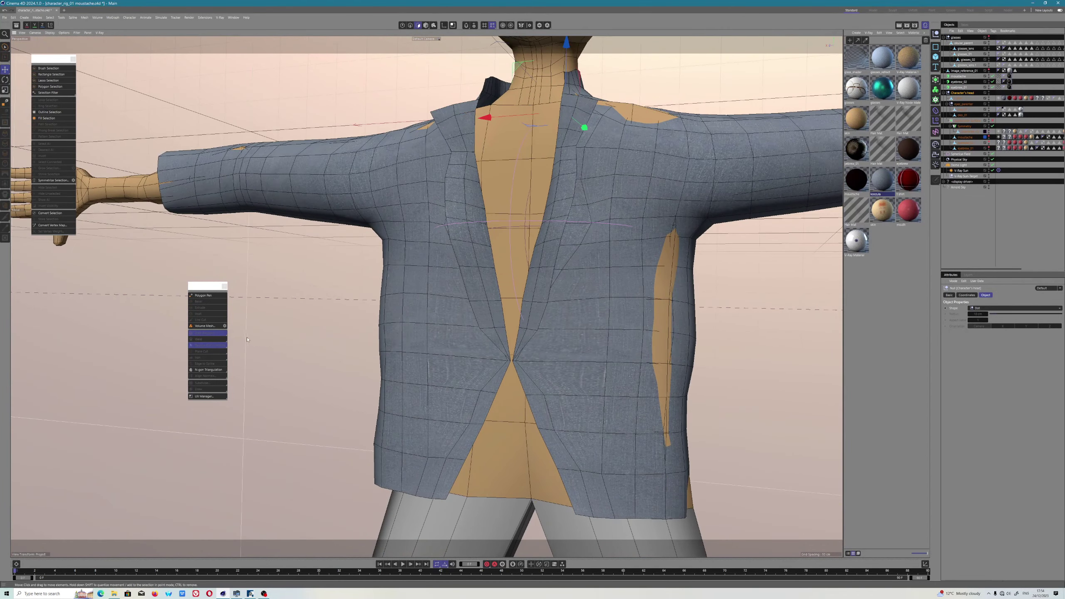
scroll(447, 304, down, 3)
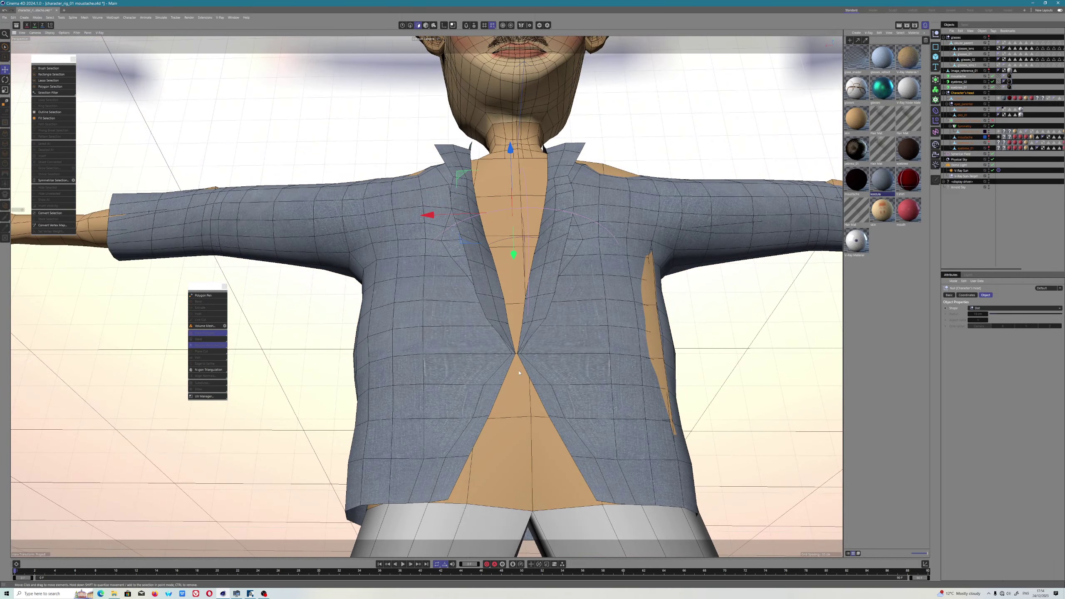
mouse_move(520, 372)
alt+mouse_down()
mouse_move(545, 369)
mouse_move(516, 364)
mouse_move(500, 376)
alt+mouse_up()
scroll(499, 377, up, 2)
alt+drag(551, 309, 657, 297)
scroll(610, 353, down, 2)
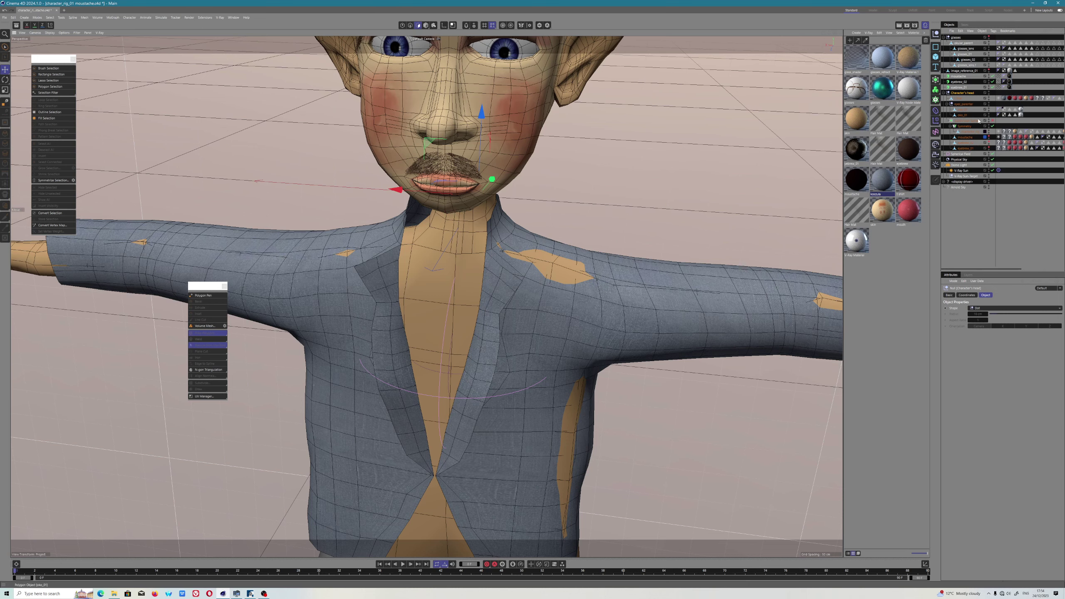
Switch off the symmetry generator so only half of the body is displayed.
click(992, 126)
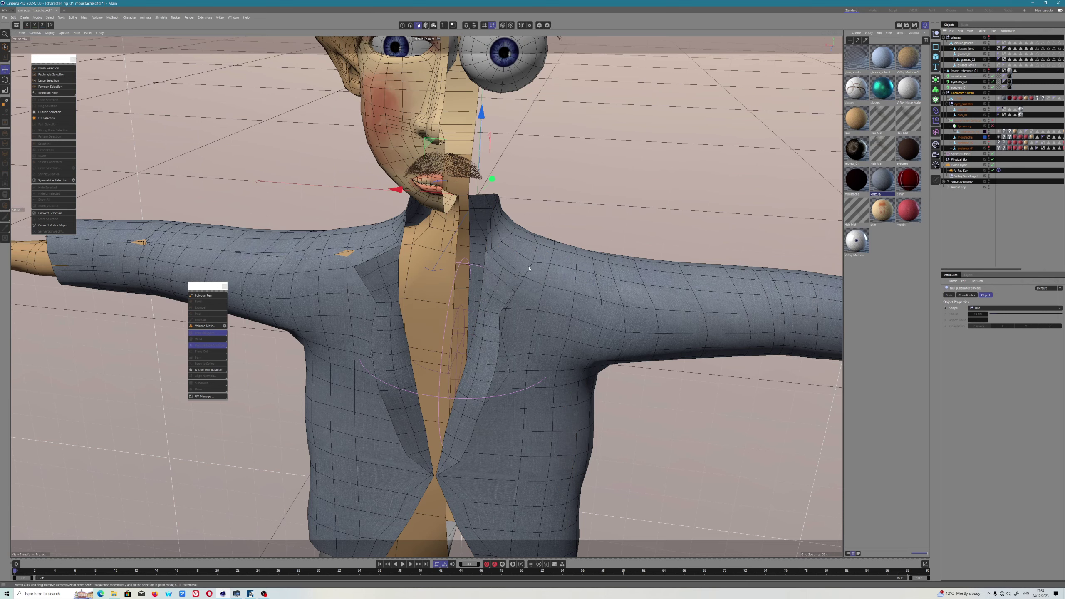
alt+middle_drag(604, 268, 610, 348)
alt+drag(609, 346, 611, 327)
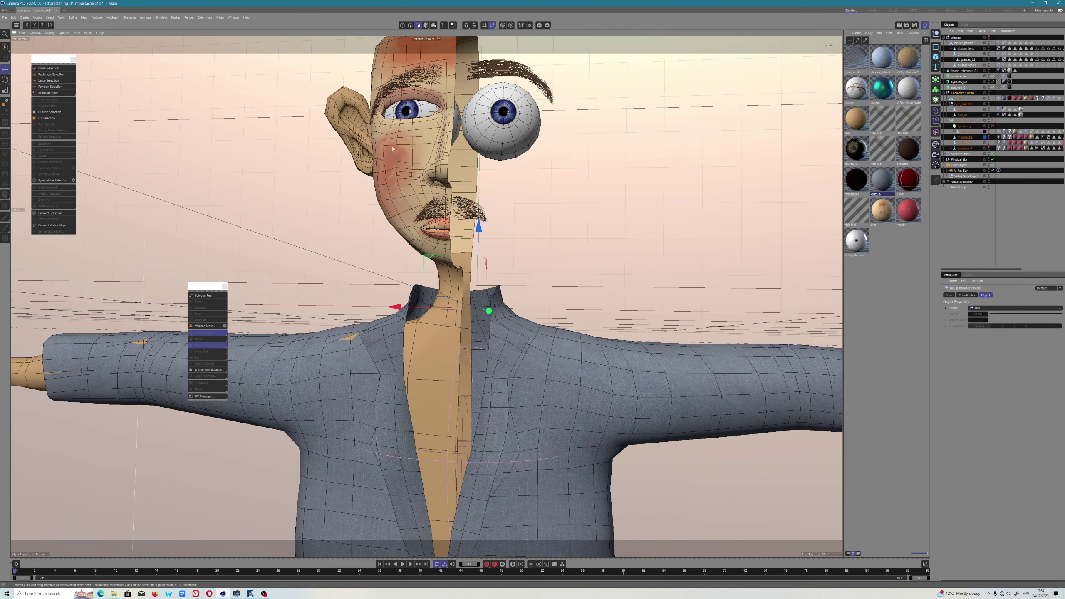
click(964, 135)
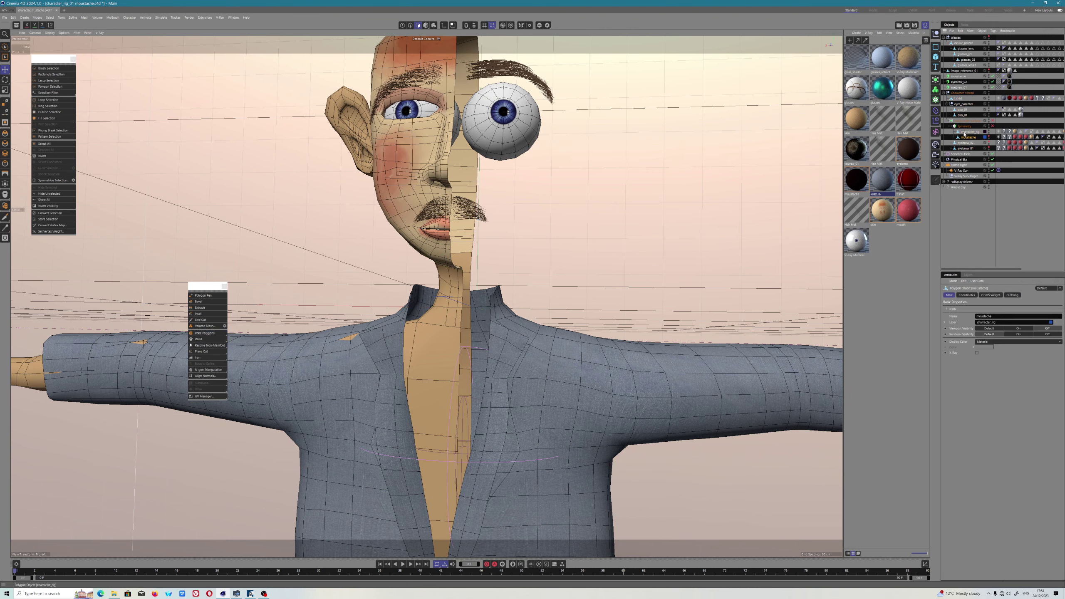
alt+drag(426, 202, 386, 123)
right_click(385, 121)
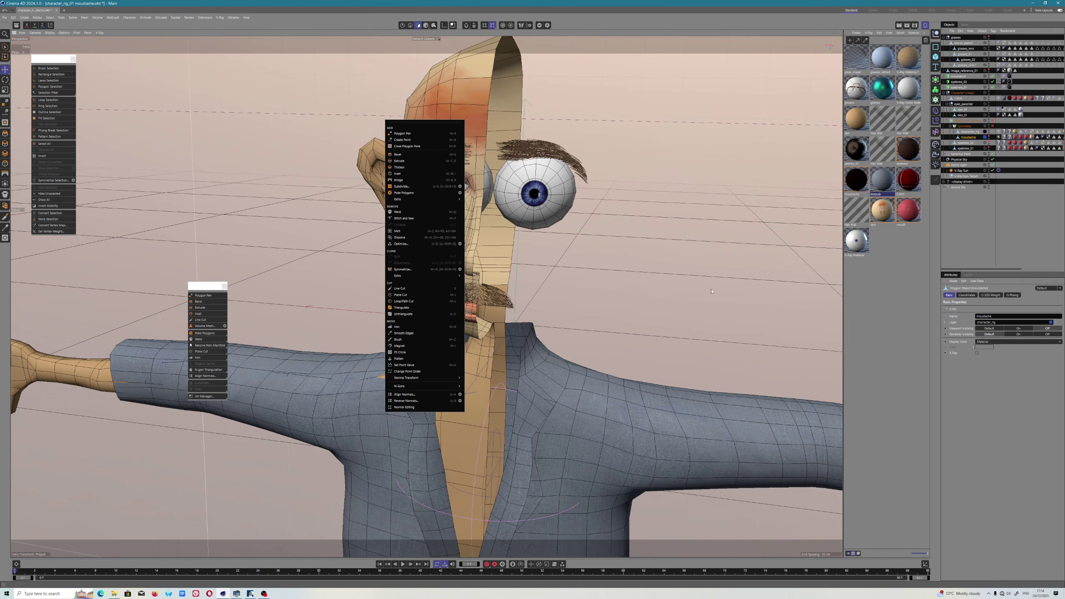
key(Escape)
alt+drag(403, 369, 424, 406)
alt+middle_drag(423, 406, 414, 329)
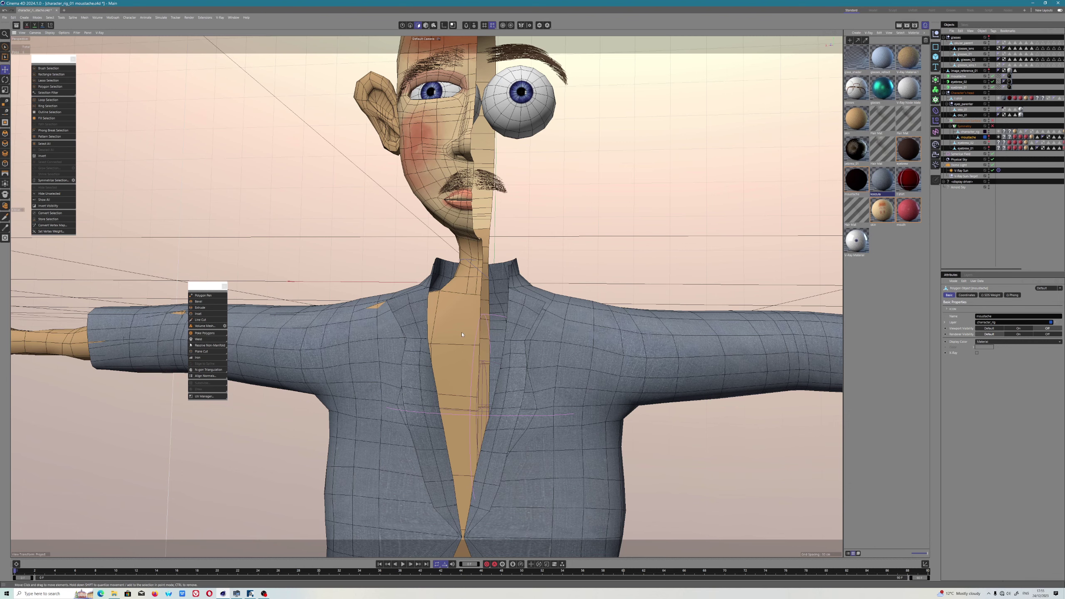
scroll(462, 334, down, 6)
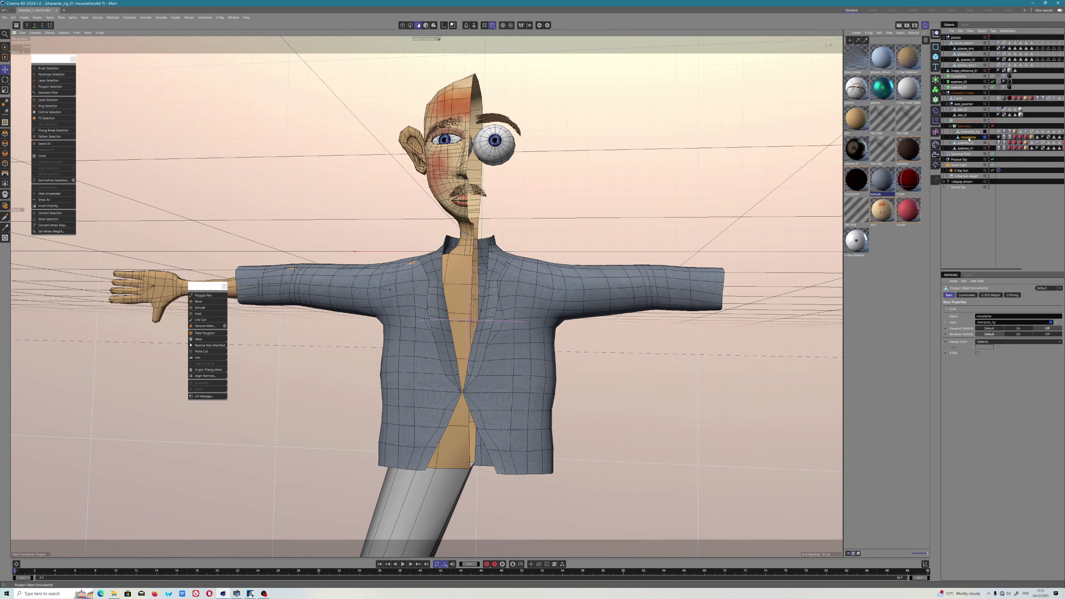
Select the jacket object and brush its points outward over the skin patches poking through the sleeve and shoulder.
click(966, 104)
click(959, 99)
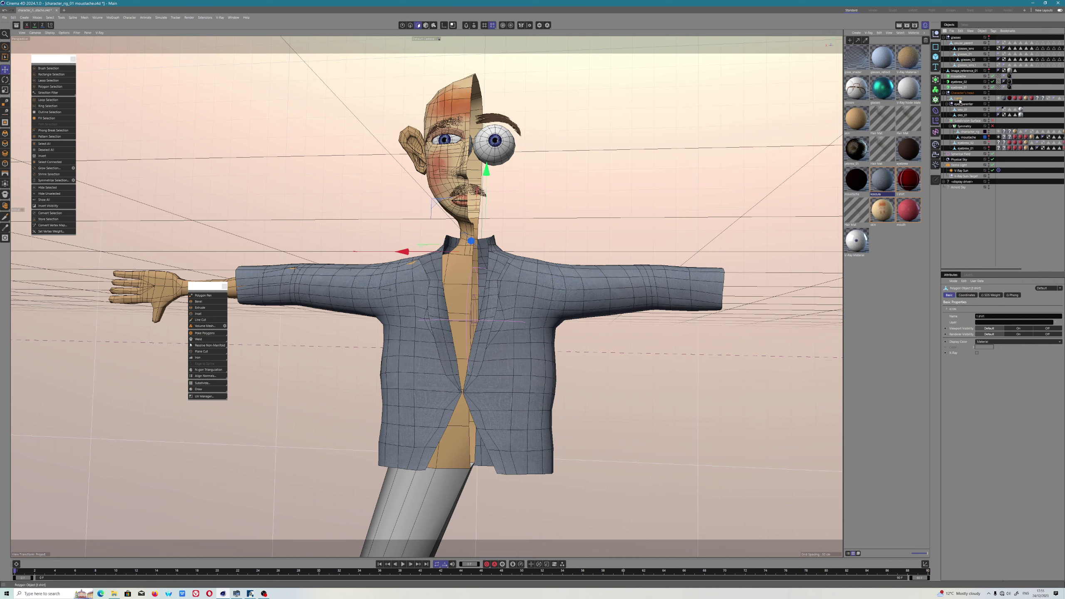
alt+drag(542, 302, 482, 273)
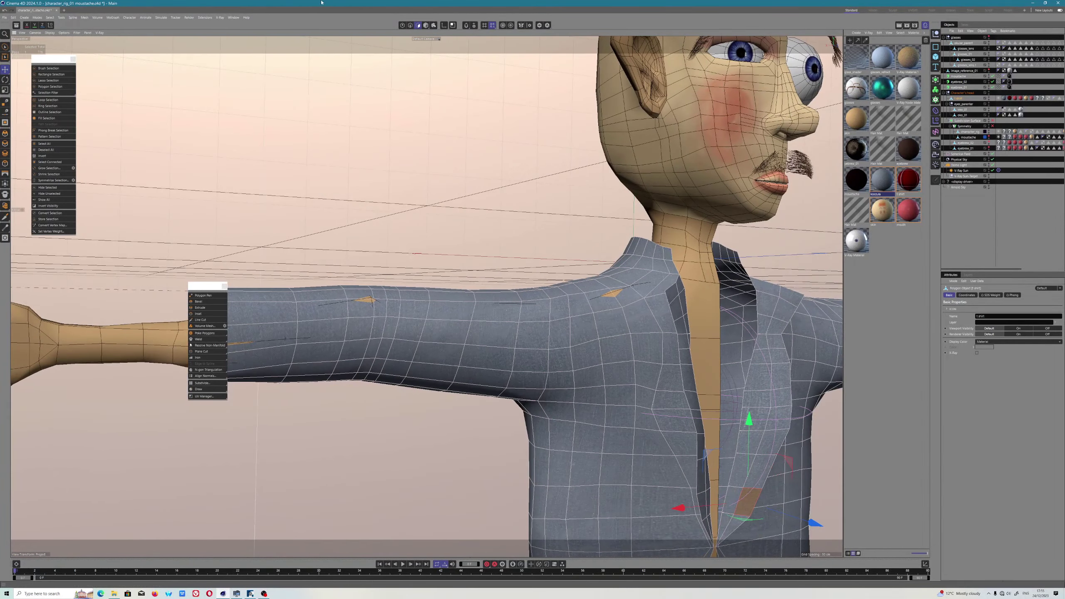
click(402, 25)
right_click(386, 240)
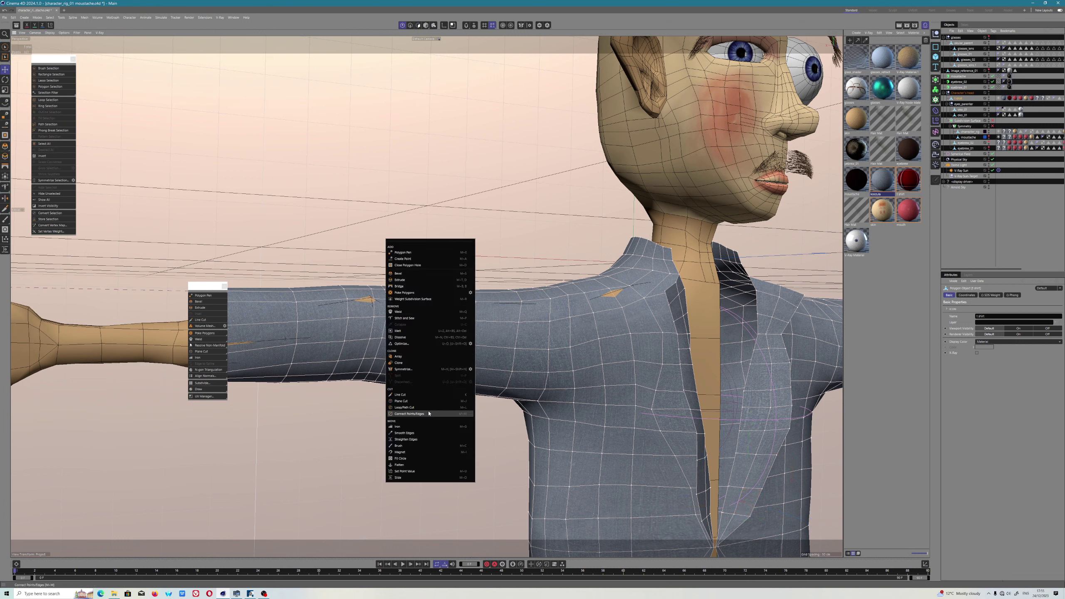
click(399, 445)
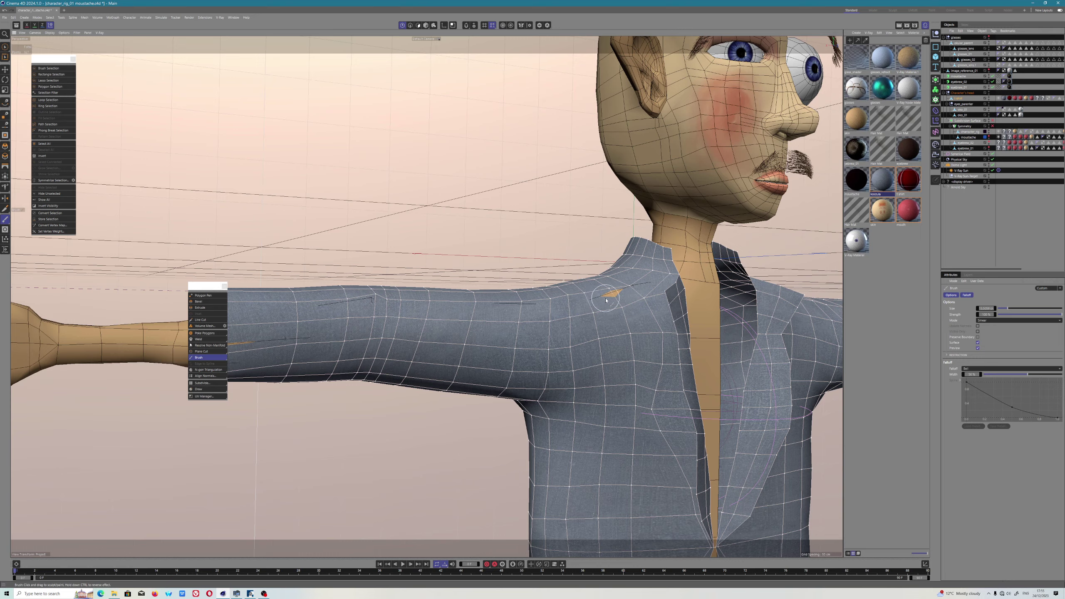
mouse_move(609, 284)
alt+mouse_down()
mouse_move(633, 321)
mouse_move(615, 311)
alt+mouse_up()
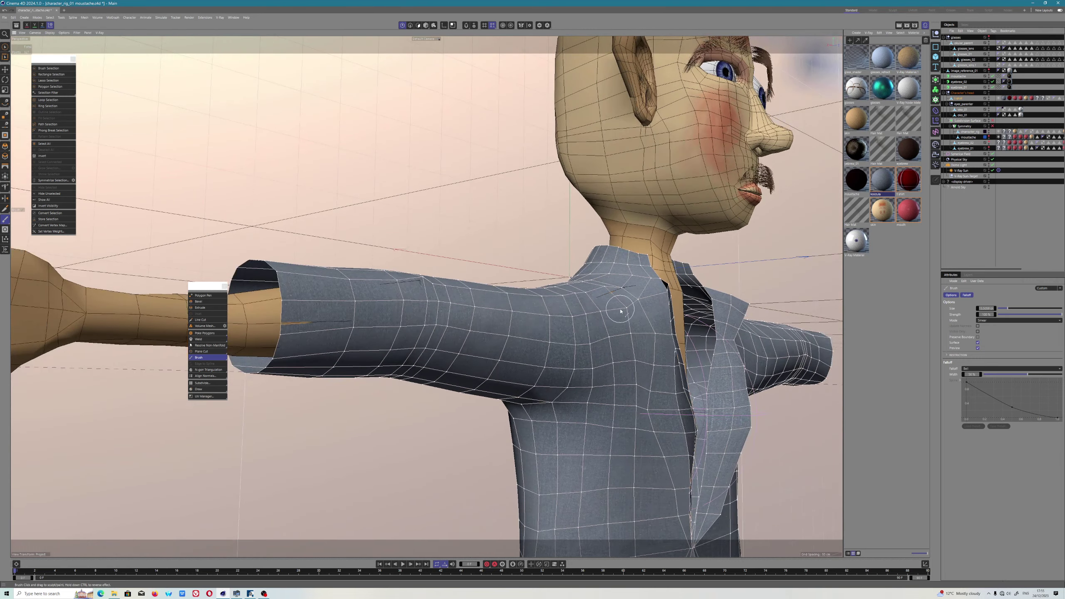
alt+drag(279, 331, 524, 371)
scroll(524, 371, down, 3)
alt+drag(501, 407, 580, 427)
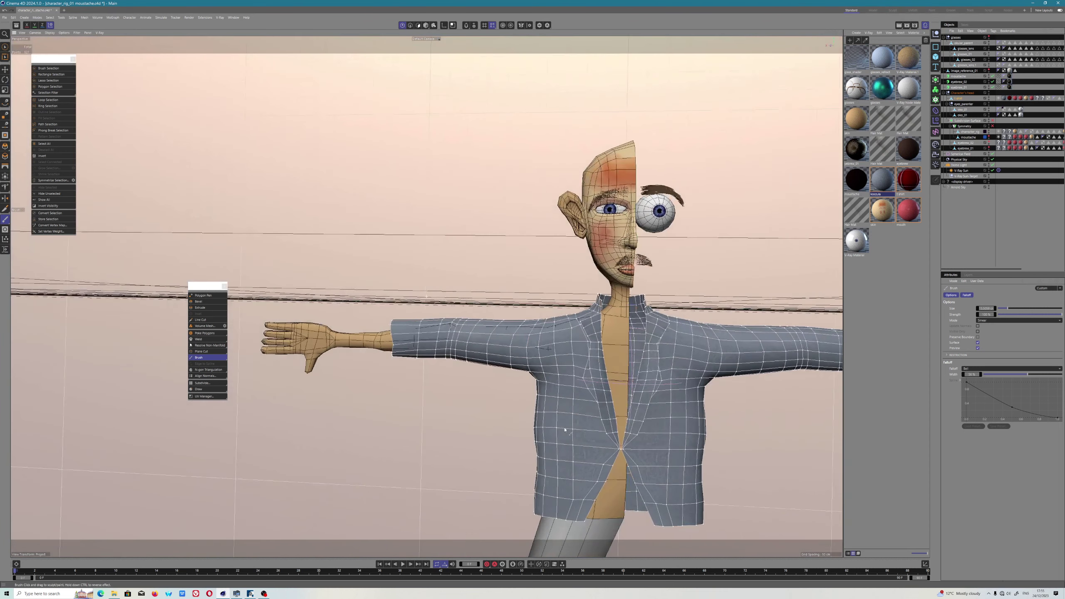
alt+middle_drag(580, 426, 442, 403)
Examine the groom's jacket in the vintage wedding photo in ACDSee and compare it with the modelled jacket.
click(251, 594)
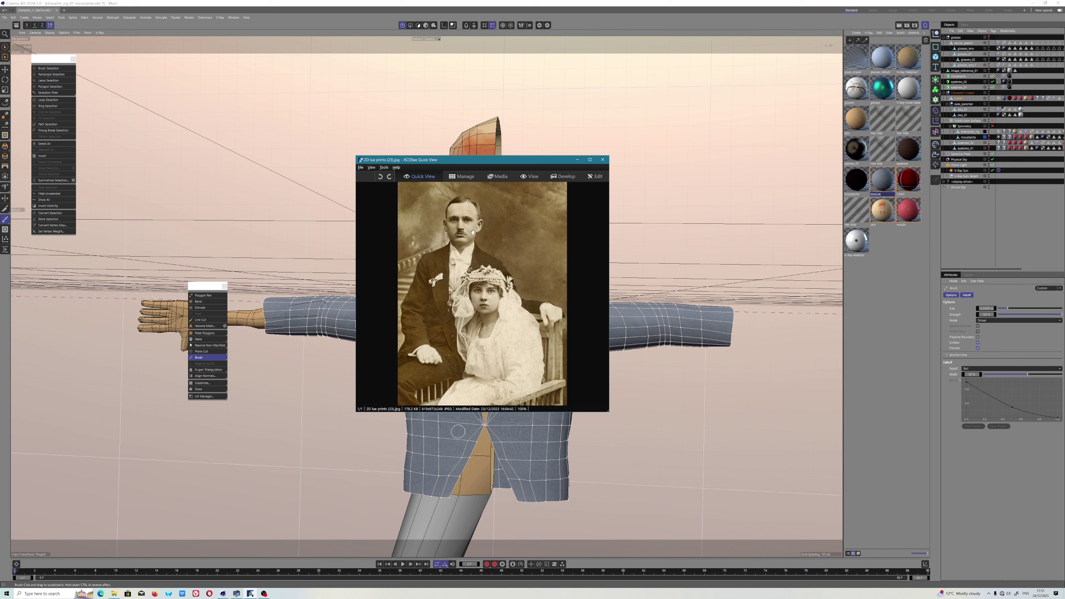
click(577, 160)
alt+drag(479, 410, 495, 425)
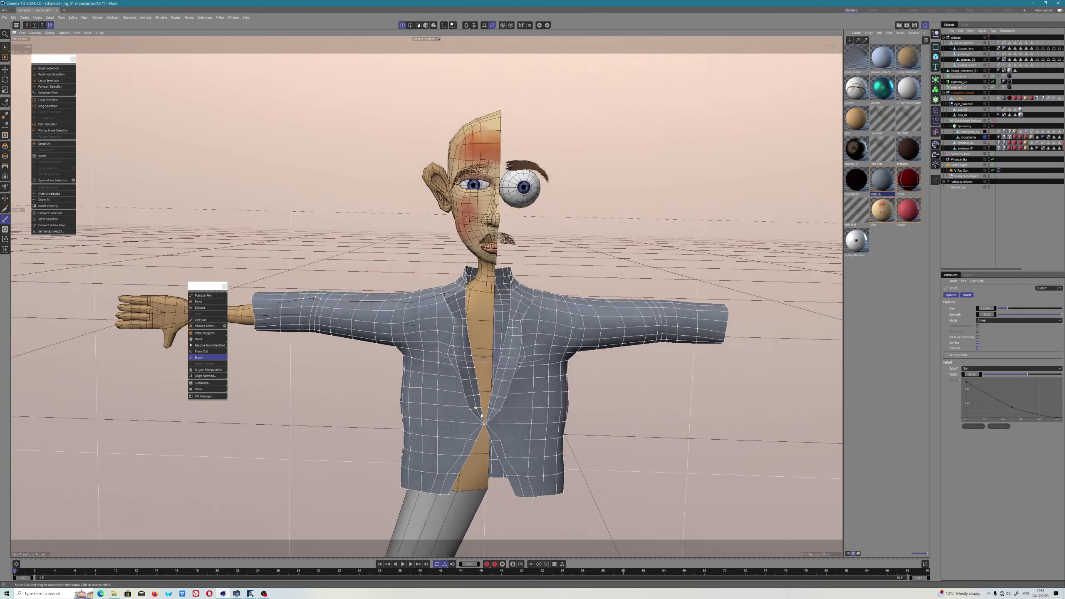
click(250, 594)
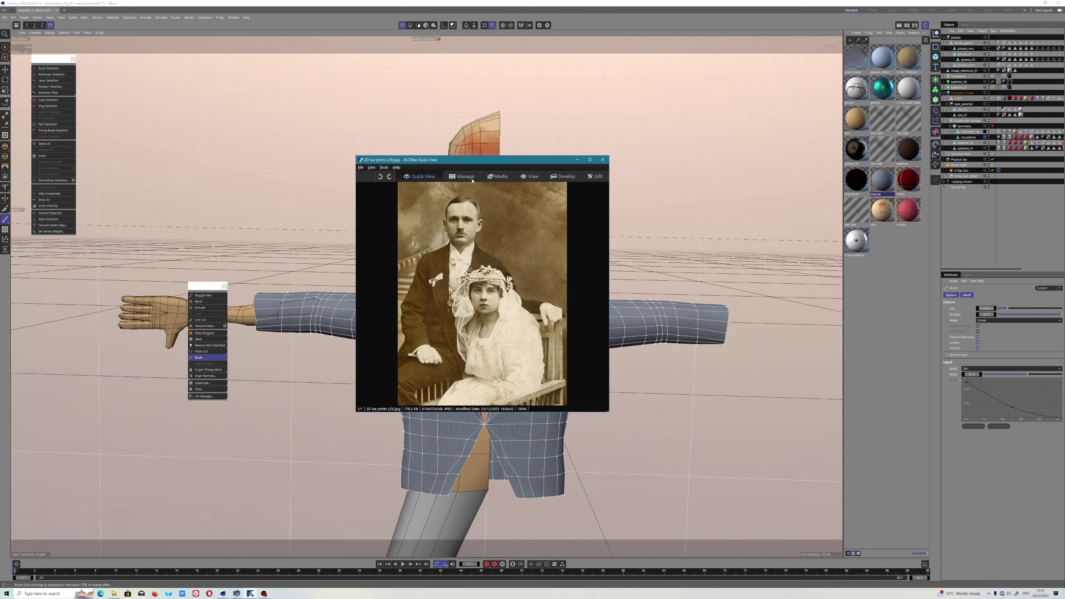
drag(472, 160, 717, 200)
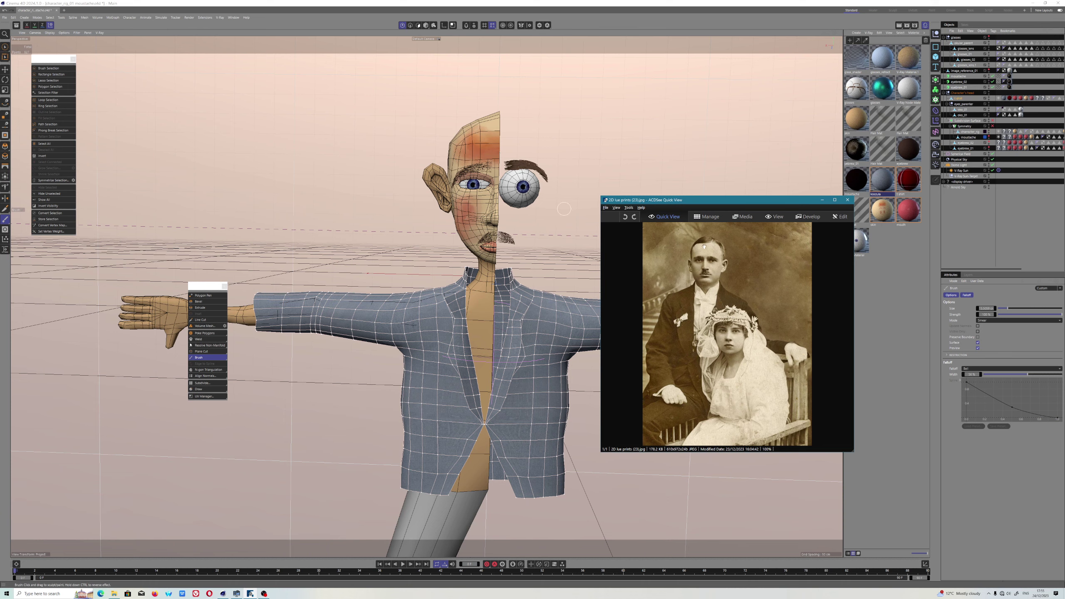
click(822, 201)
mouse_move(520, 445)
alt+mouse_down()
mouse_move(489, 457)
mouse_move(524, 443)
alt+mouse_up()
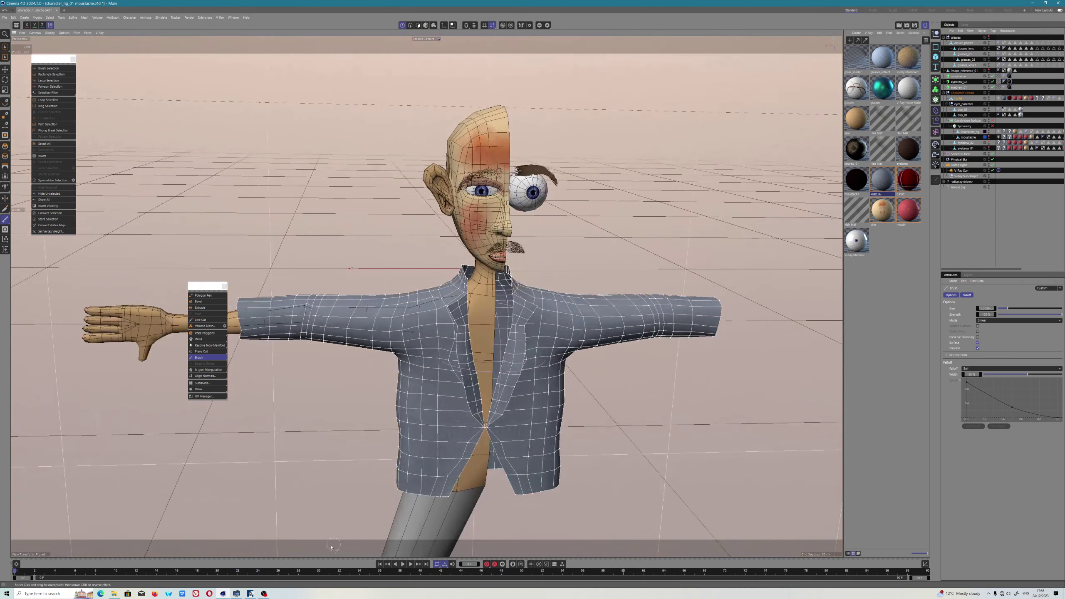
click(250, 593)
right_click(251, 593)
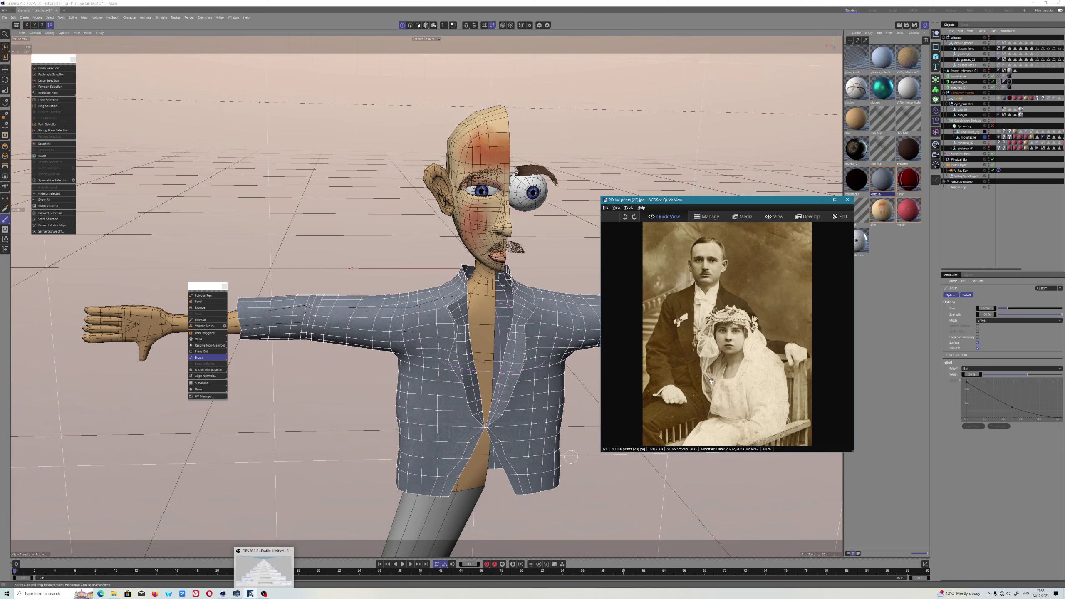
click(822, 200)
Brush the lower front edge of the jacket outward to adjust the opening below the closure point.
scroll(453, 393, up, 10)
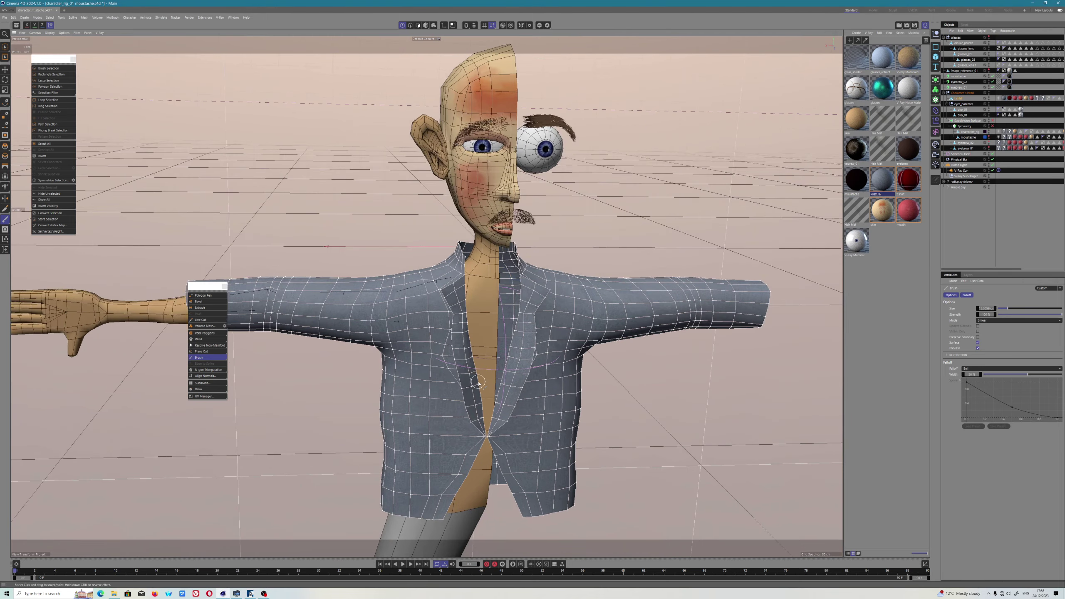
scroll(442, 280, up, 5)
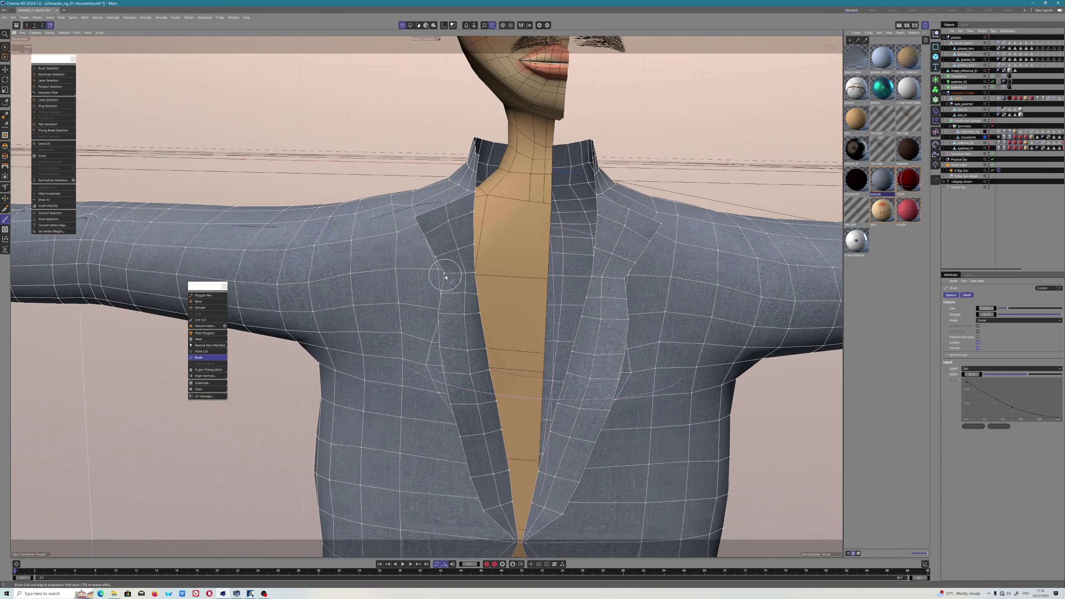
alt+drag(442, 277, 470, 318)
alt+drag(567, 439, 409, 409)
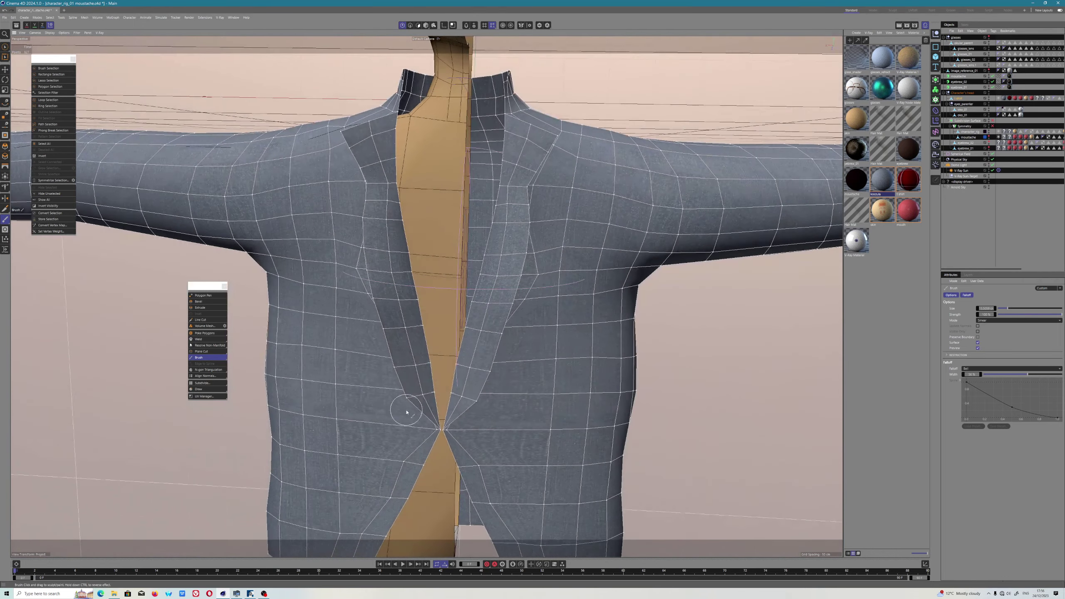
alt+middle_drag(388, 487, 411, 395)
drag(384, 428, 359, 428)
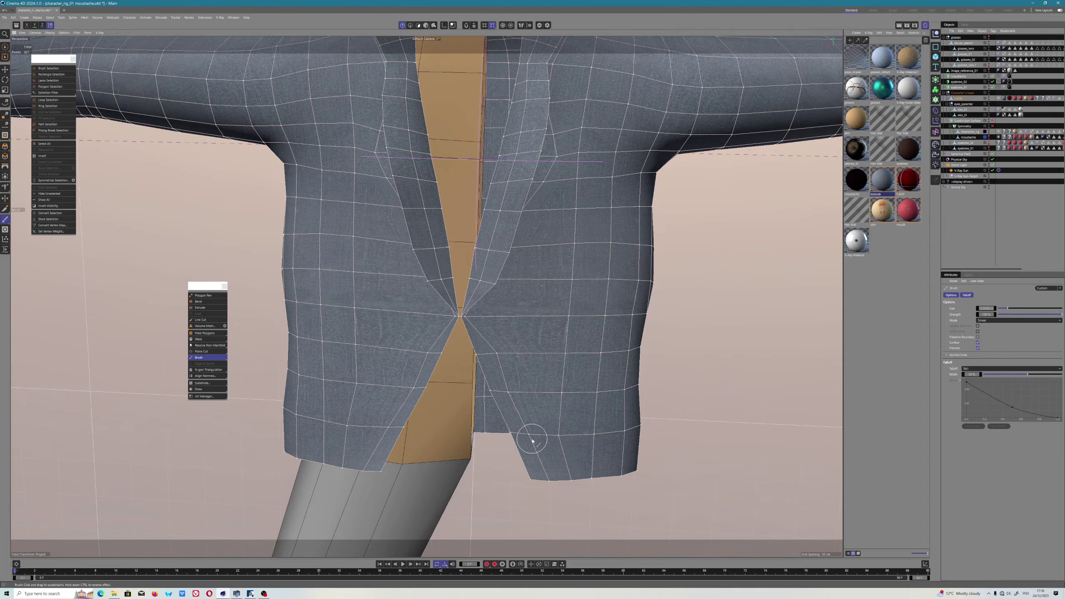
scroll(496, 349, down, 5)
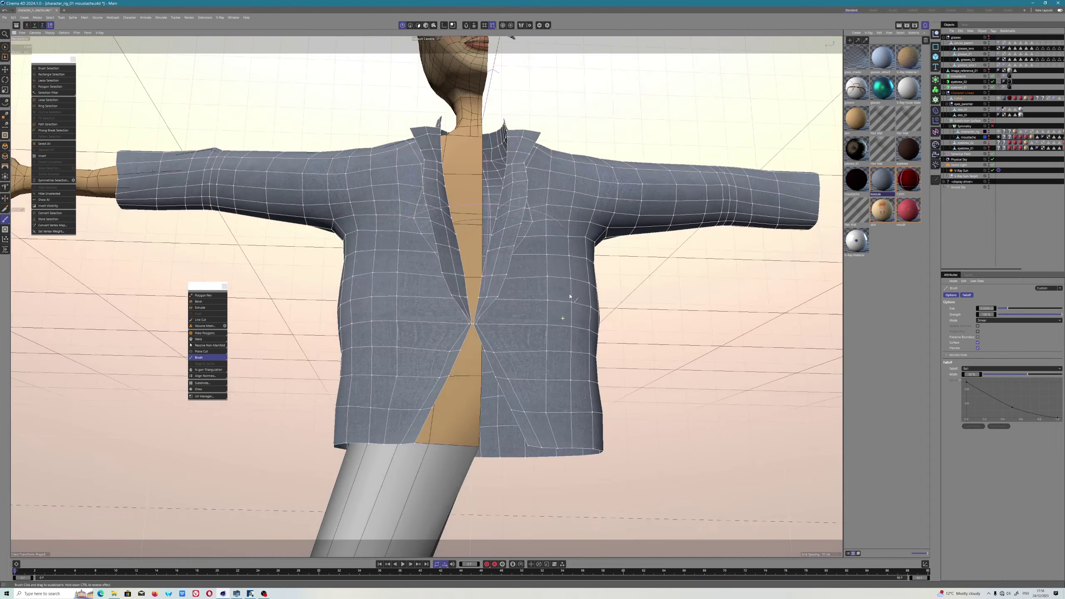
scroll(569, 297, down, 3)
alt+drag(570, 296, 436, 121)
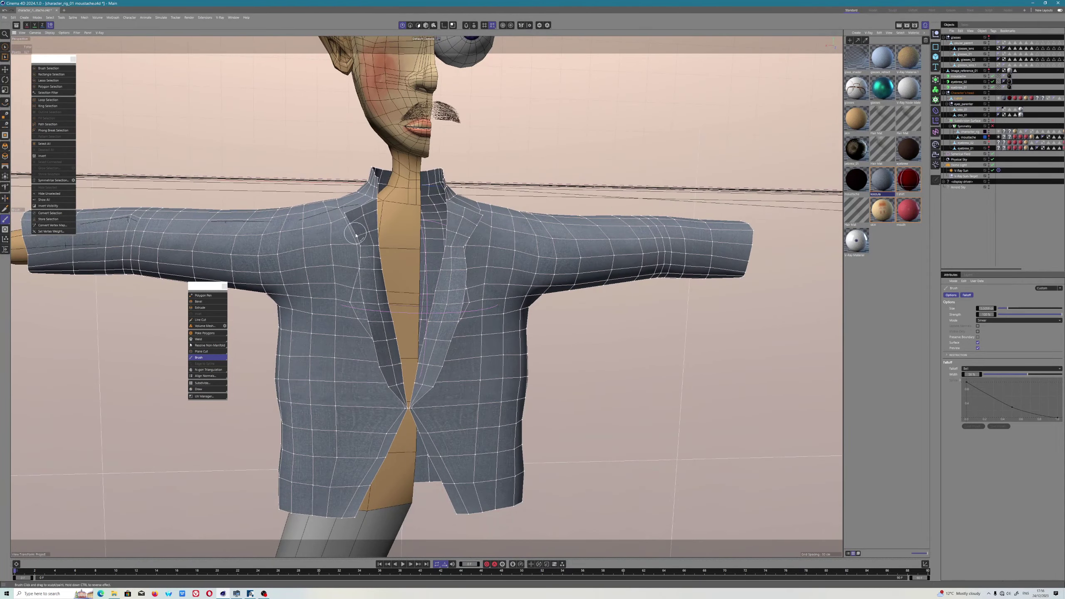
Enlarge the brush and reshape the jacket's collar around the neck and above the lapels.
mouse_move(356, 236)
alt+mouse_down()
mouse_move(390, 202)
mouse_move(392, 230)
mouse_move(310, 237)
mouse_move(347, 245)
mouse_move(369, 197)
mouse_move(359, 163)
mouse_move(351, 177)
alt+mouse_up()
scroll(323, 233, up, 5)
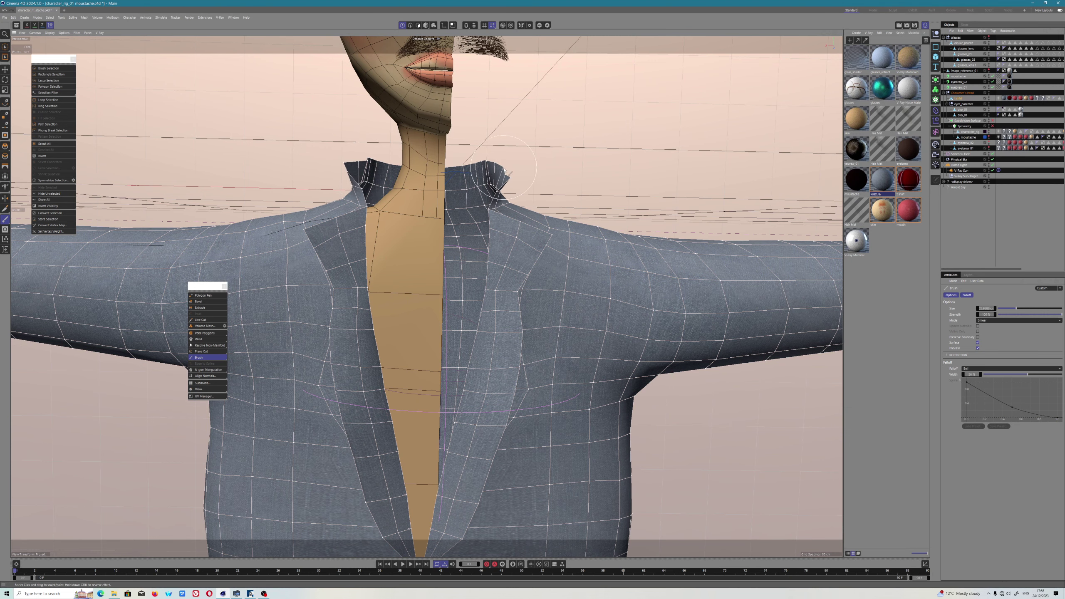
mouse_move(505, 170)
alt+mouse_down()
mouse_move(483, 179)
mouse_move(509, 215)
mouse_move(499, 209)
alt+mouse_up()
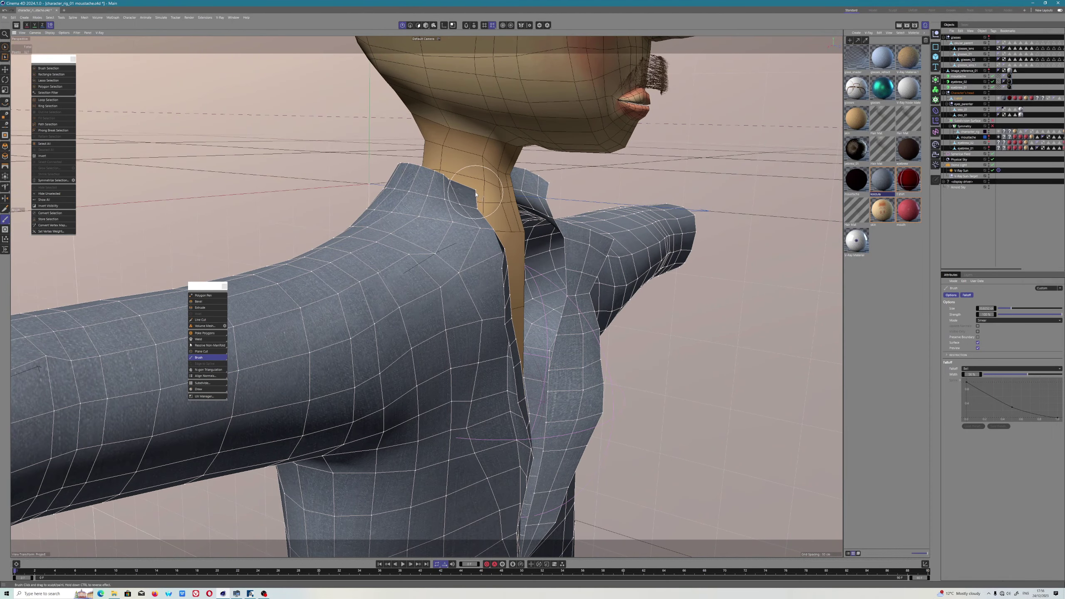
mouse_move(486, 192)
mouse_down()
mouse_move(466, 179)
mouse_move(430, 219)
mouse_move(404, 224)
mouse_up()
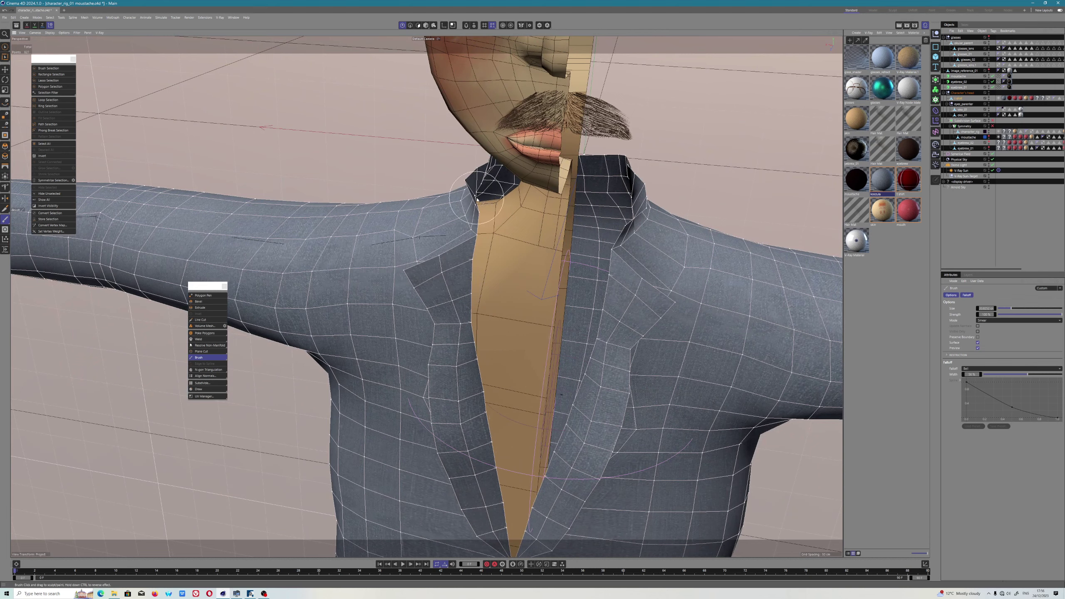
alt+drag(472, 203, 485, 177)
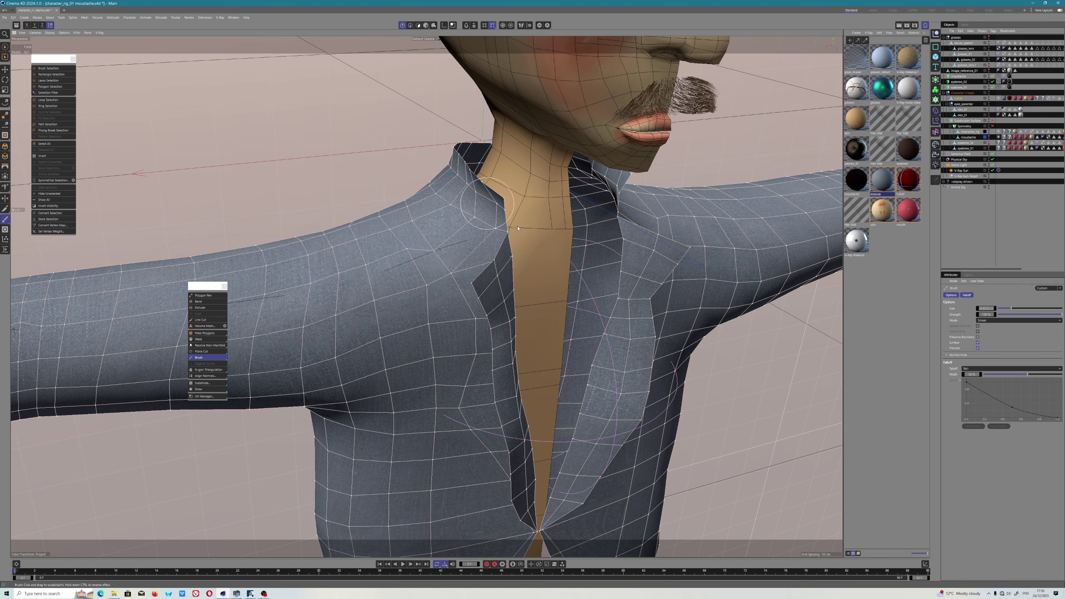
alt+drag(518, 228, 665, 204)
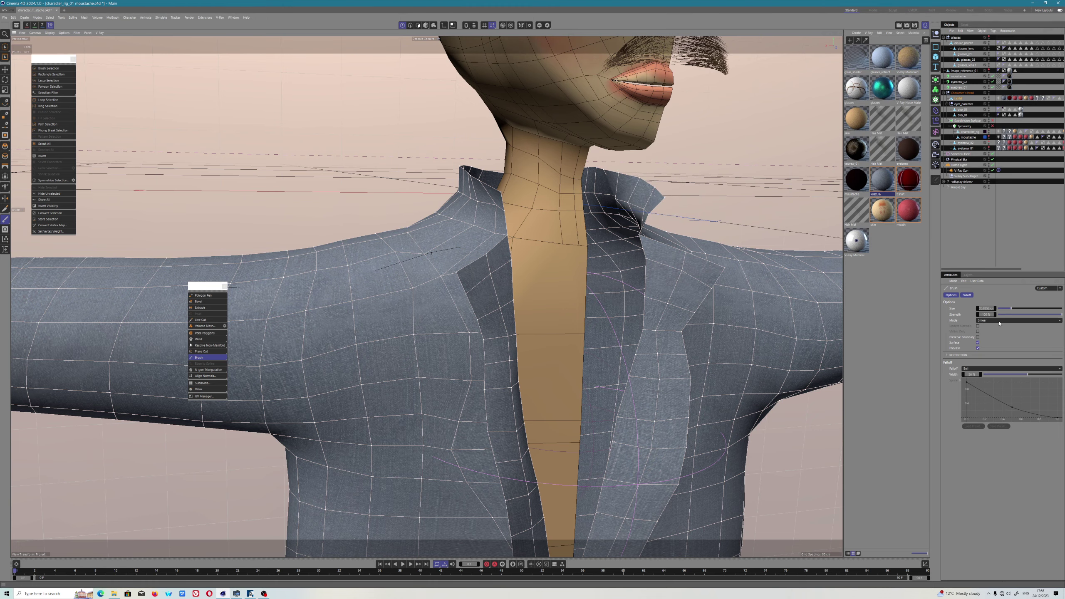
mouse_move(607, 346)
alt+mouse_down()
mouse_move(489, 235)
mouse_move(482, 209)
mouse_move(513, 333)
mouse_move(579, 319)
alt+mouse_up()
scroll(513, 333, down, 3)
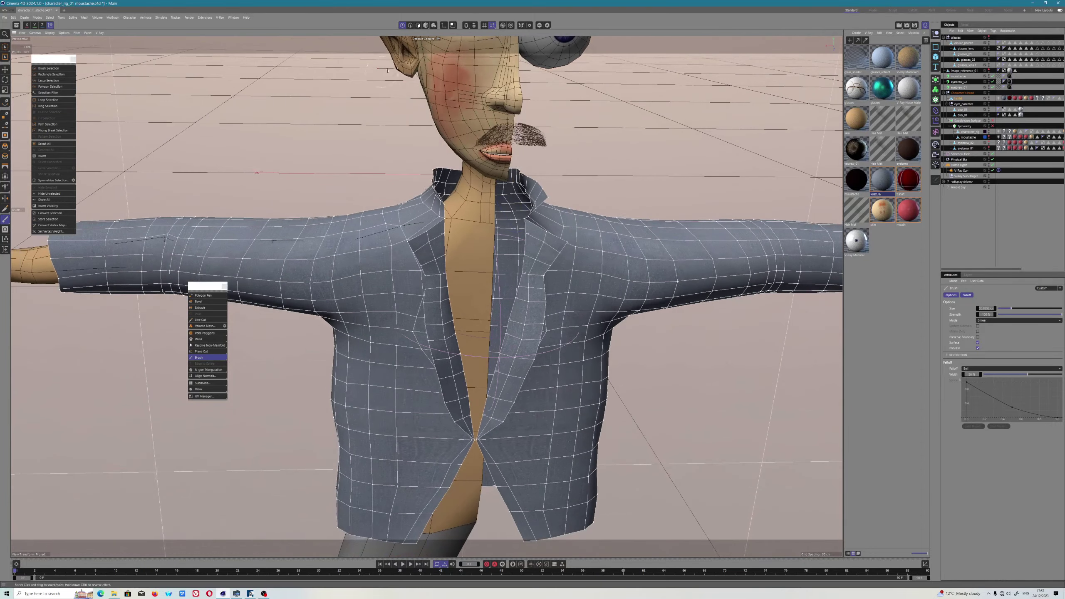
Leave point editing for model mode, activate the Move tool and check the whole jacket from the front.
click(423, 27)
scroll(411, 380, down, 3)
alt+drag(412, 381, 474, 391)
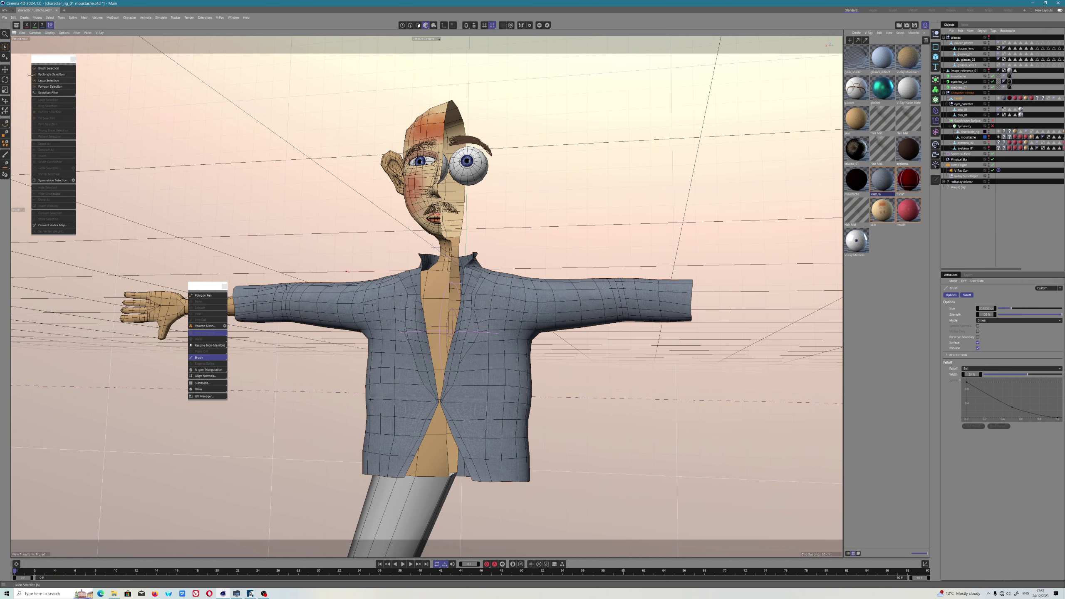
click(5, 69)
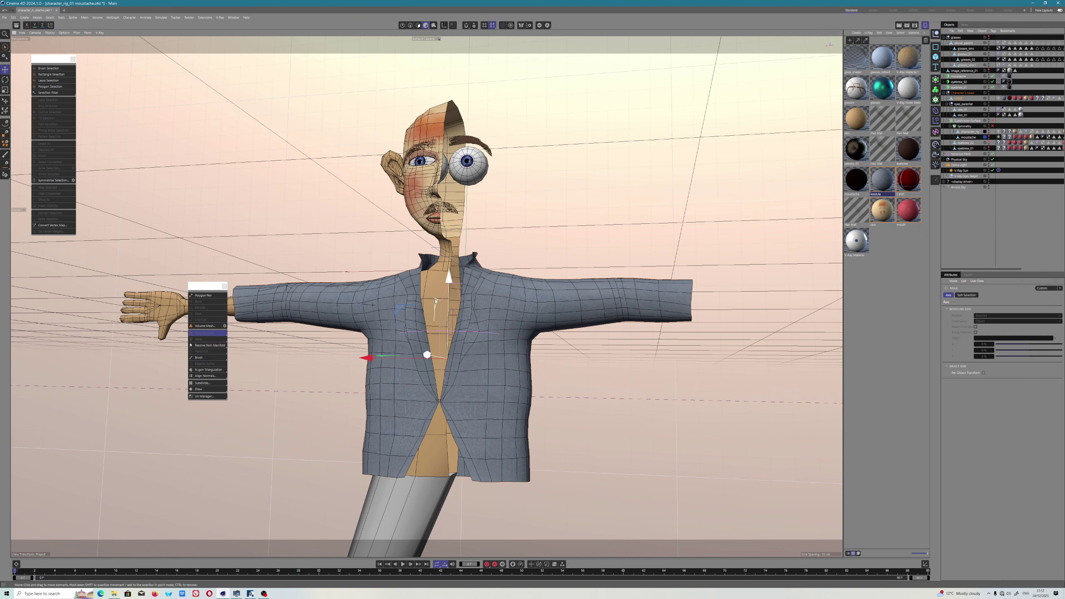
alt+drag(440, 292, 575, 446)
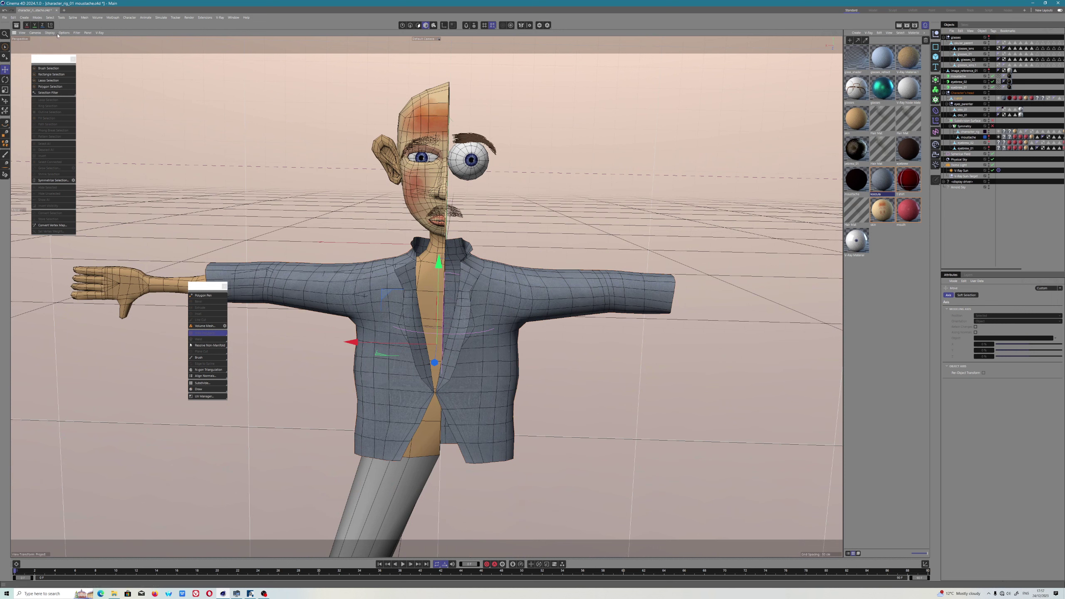
Save the current project, and save a copy over the existing file character_rig_01 experimental.c4d.
click(4, 17)
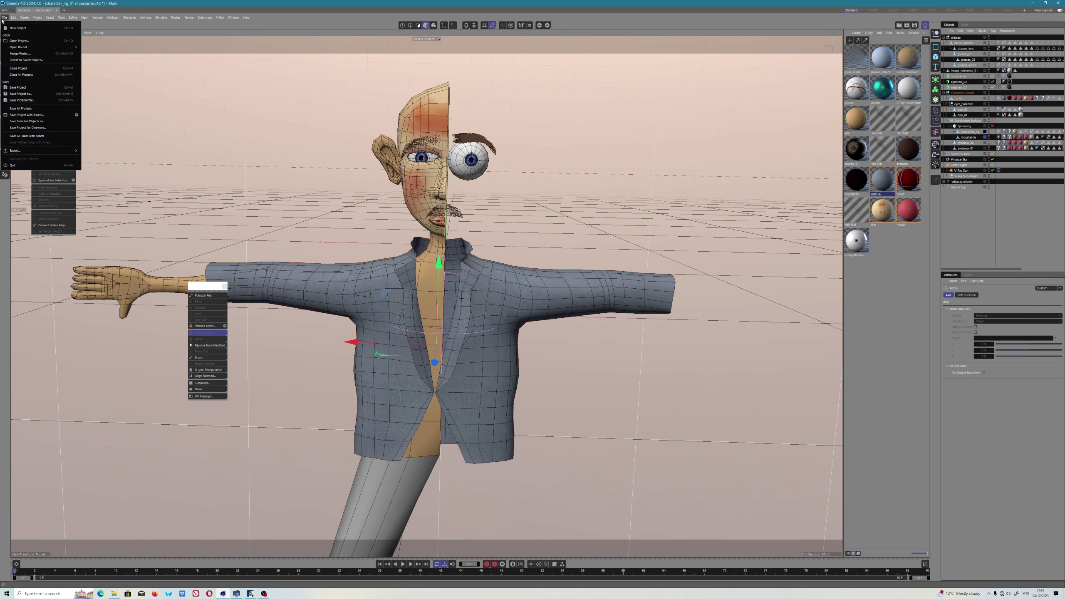
click(25, 92)
click(4, 17)
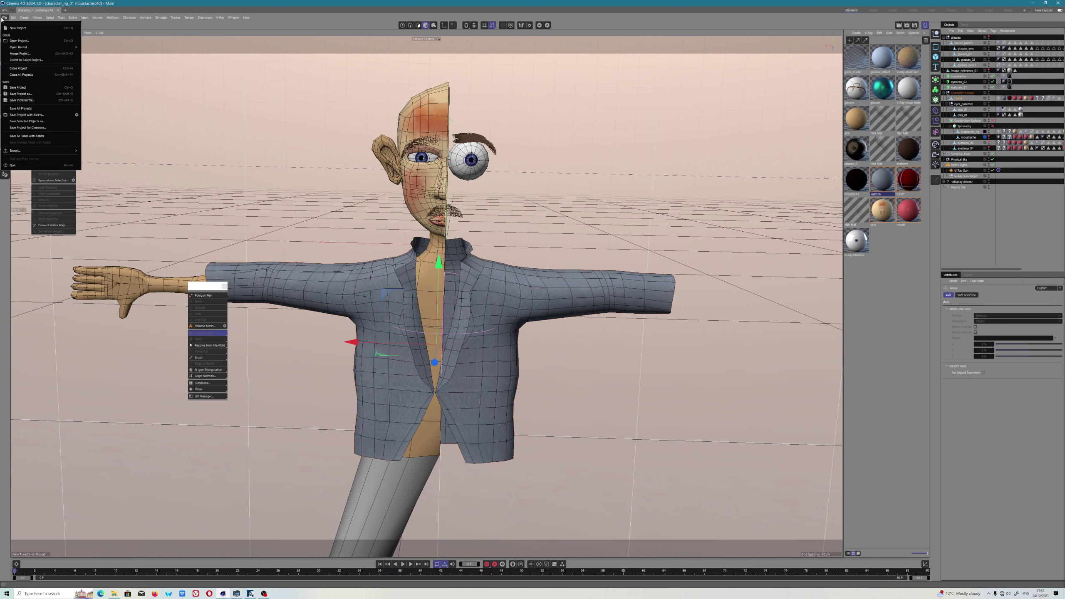
click(25, 96)
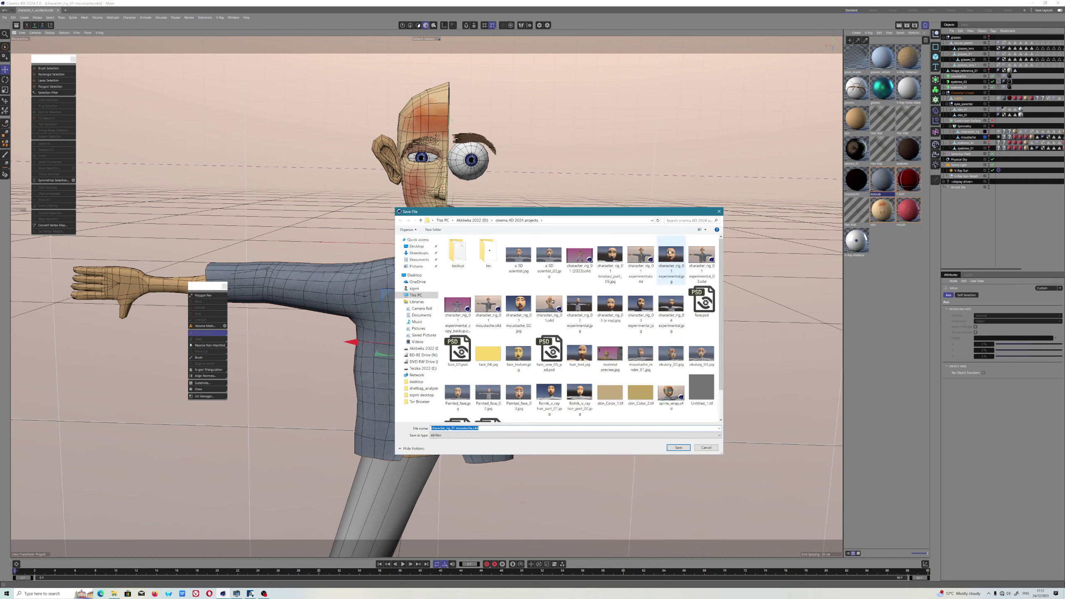
click(633, 251)
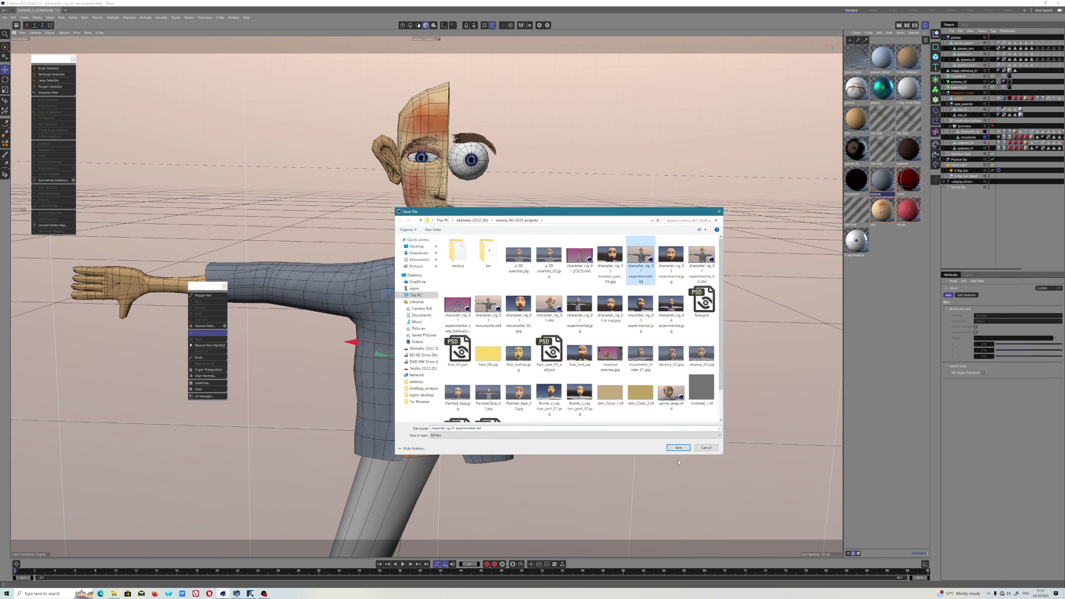
click(678, 447)
click(541, 299)
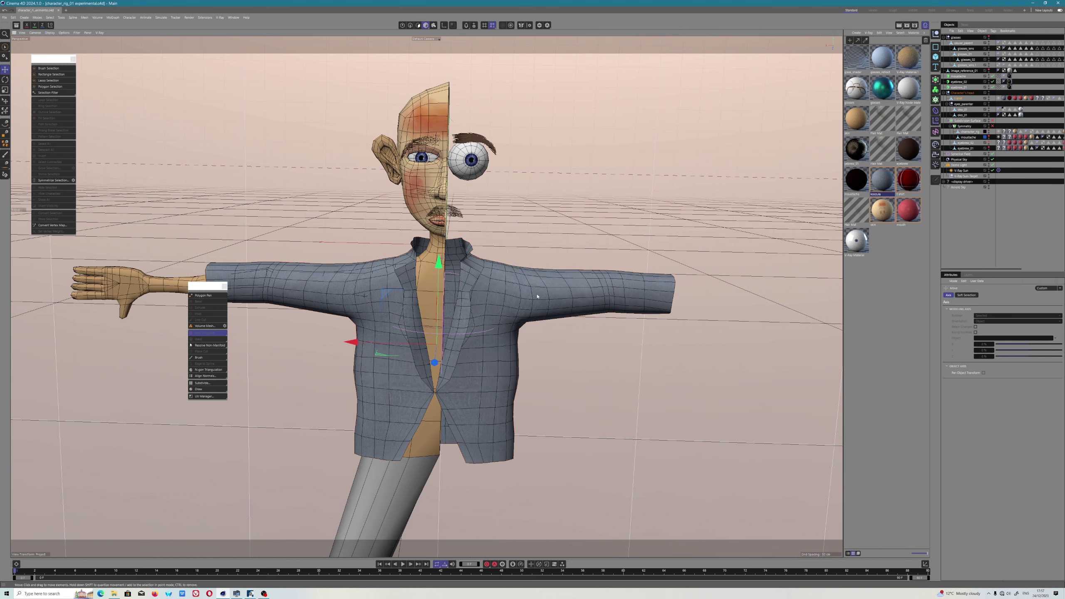
Save the project as character_rig_01 experimental_02.c4d, replacing the existing file.
click(4, 17)
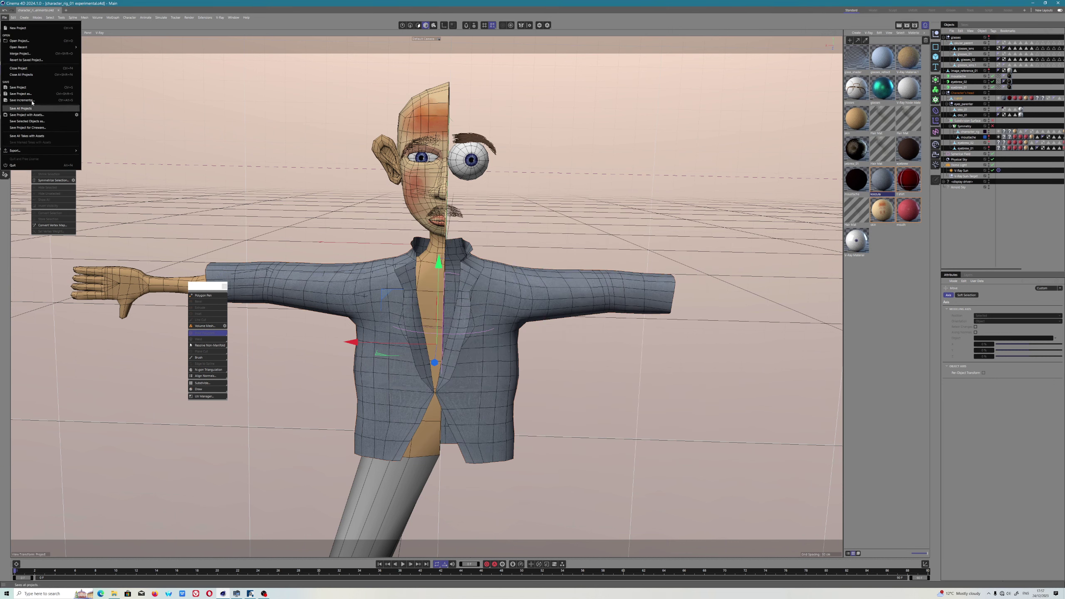
click(19, 106)
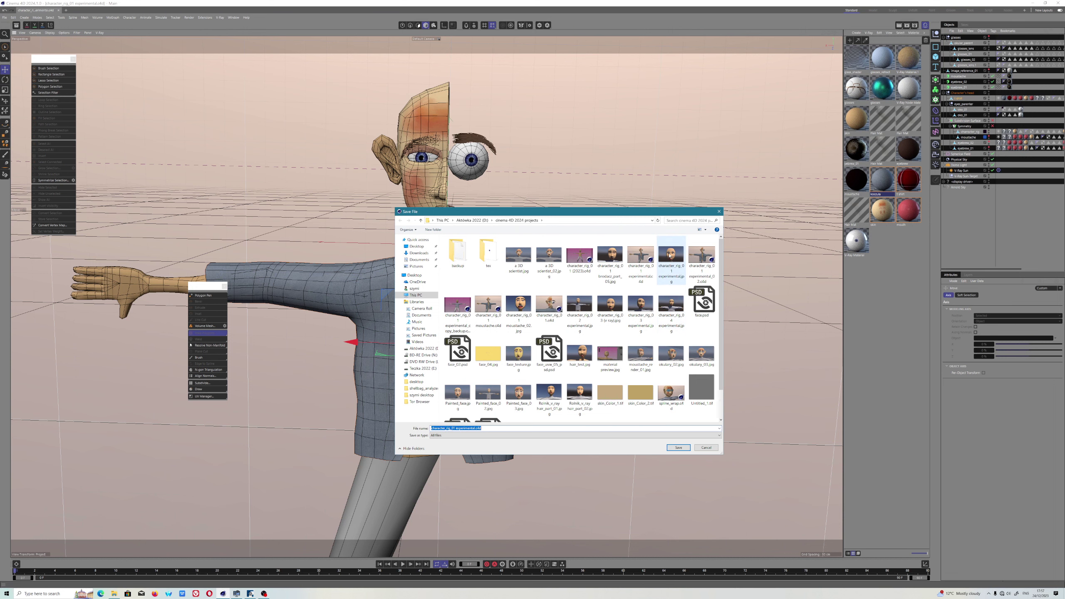
click(701, 255)
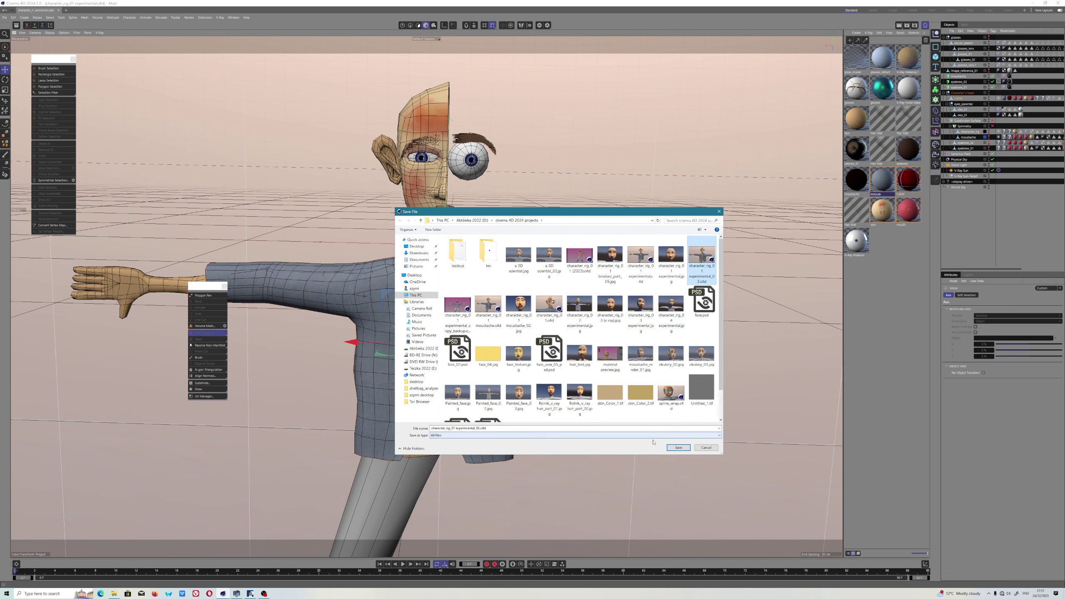
click(678, 447)
click(546, 297)
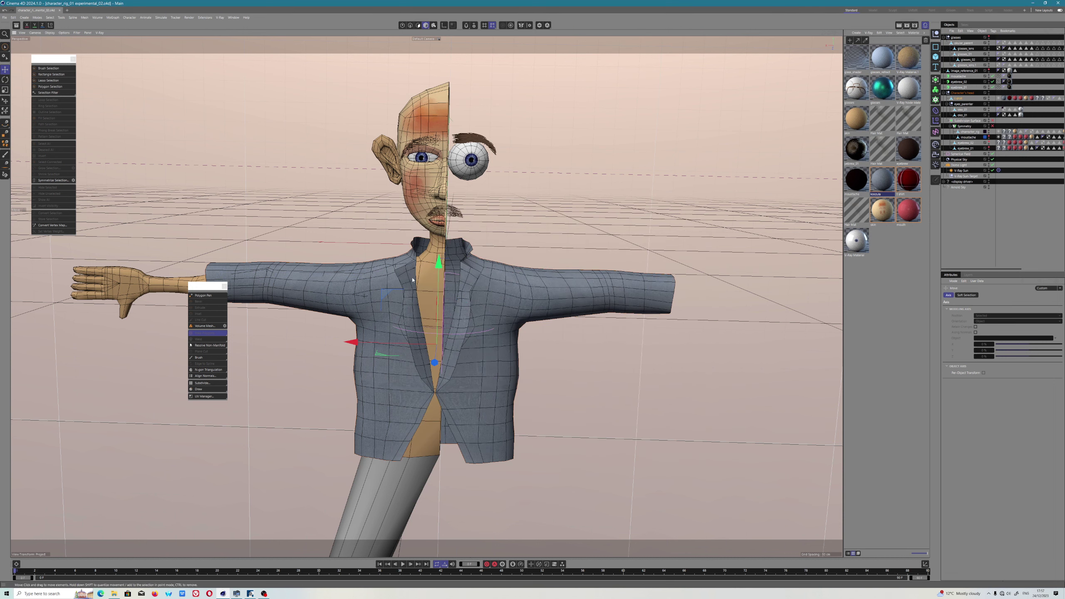